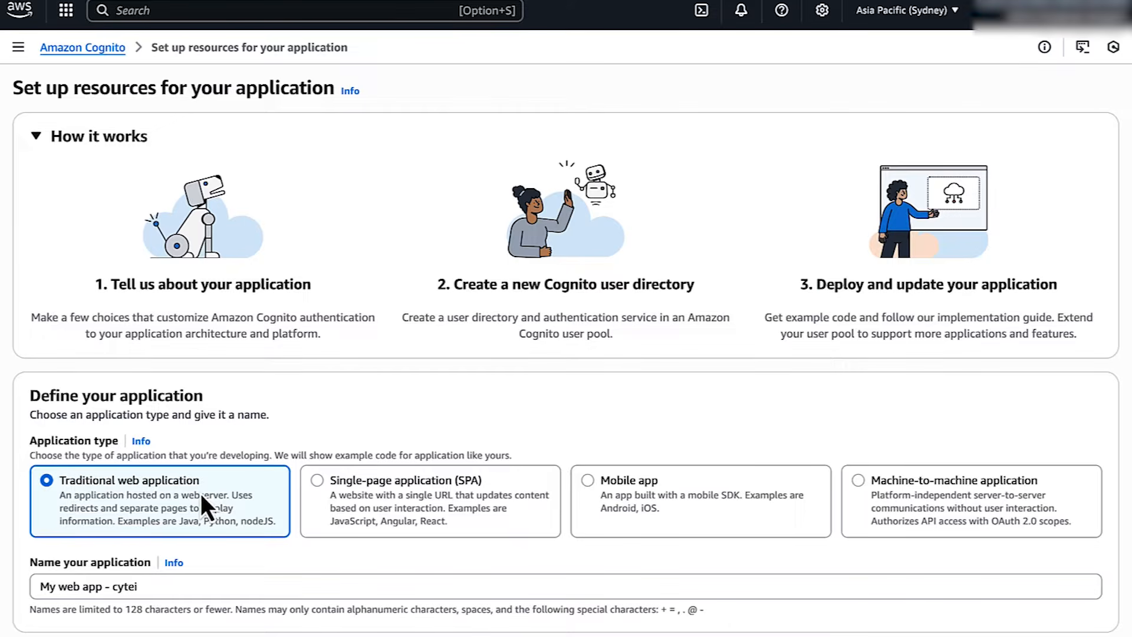
# Use the OpenSearch domain URL as return URL and create the 'My web app - cytei' user directory
pyautogui.scroll(-5, 201, 493)
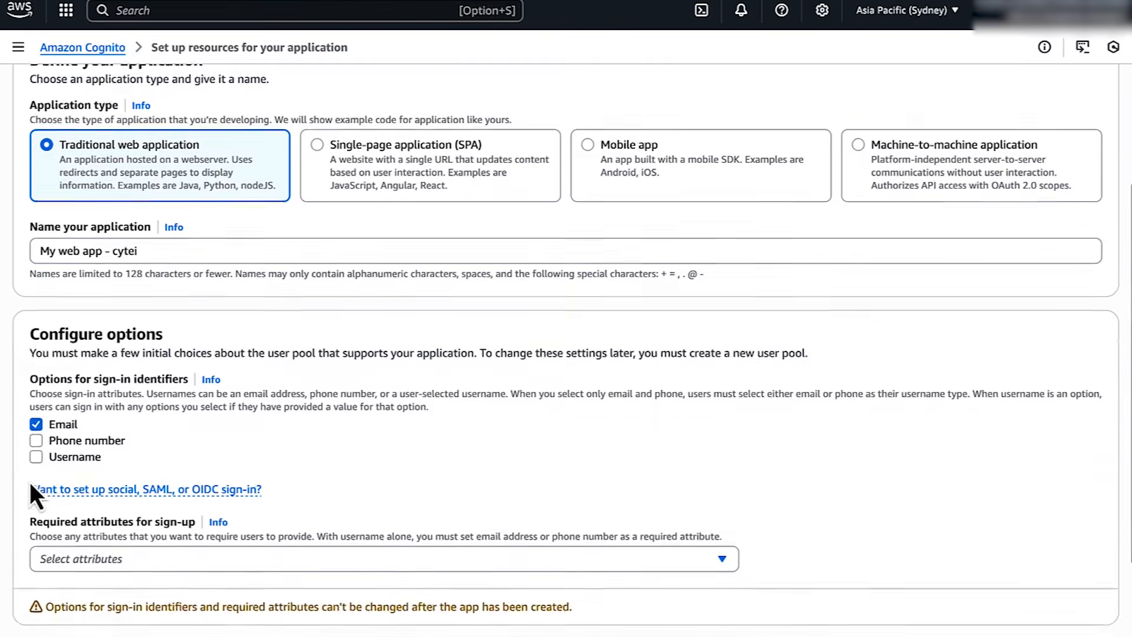
pyautogui.scroll(-5, 29, 482)
pyautogui.click(106, 527)
pyautogui.write('search-test-y2nfgcuc4fzxssu672s73dex3a.ap-southeast-2.es.amazonaws.com')
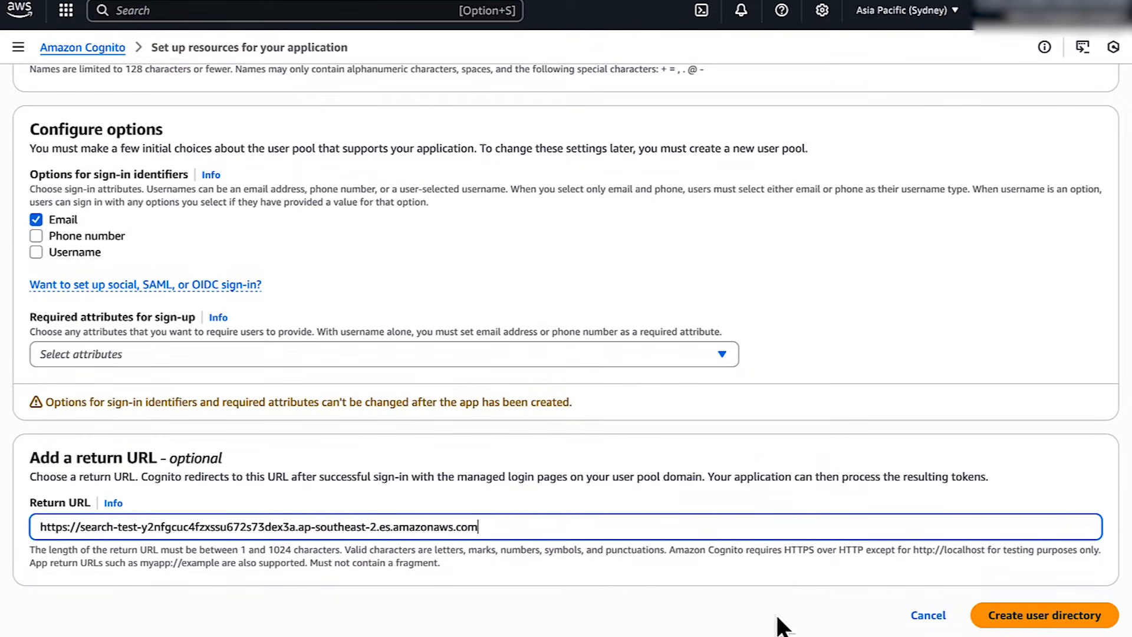
pyautogui.click(979, 607)
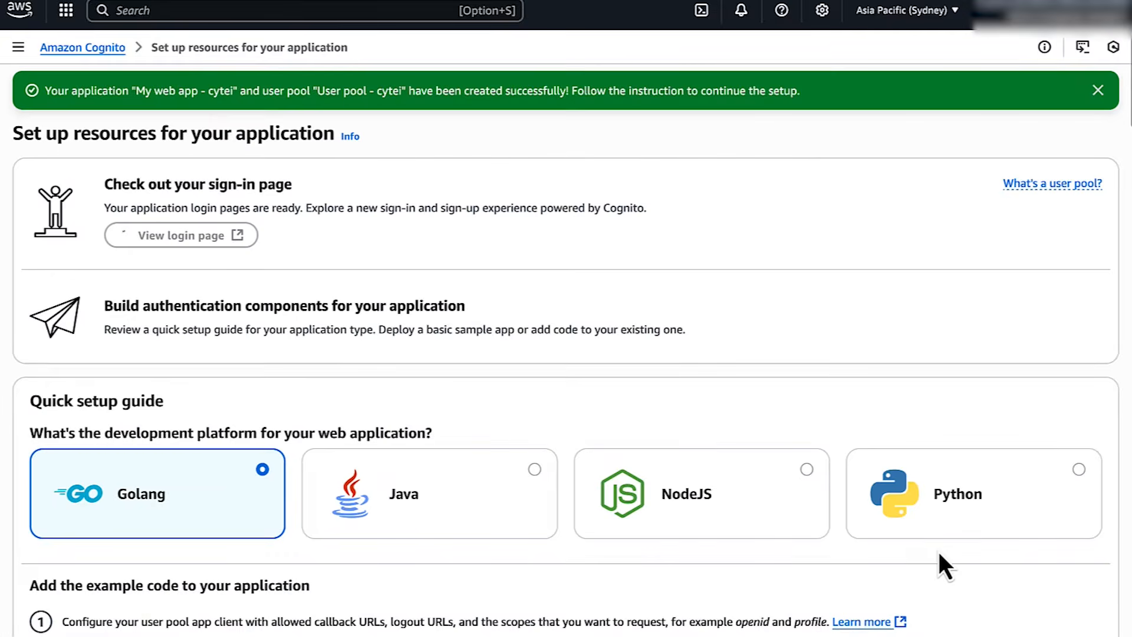
# Start a new identity pool allowing authenticated and guest access via a Cognito user pool
pyautogui.click(80, 48)
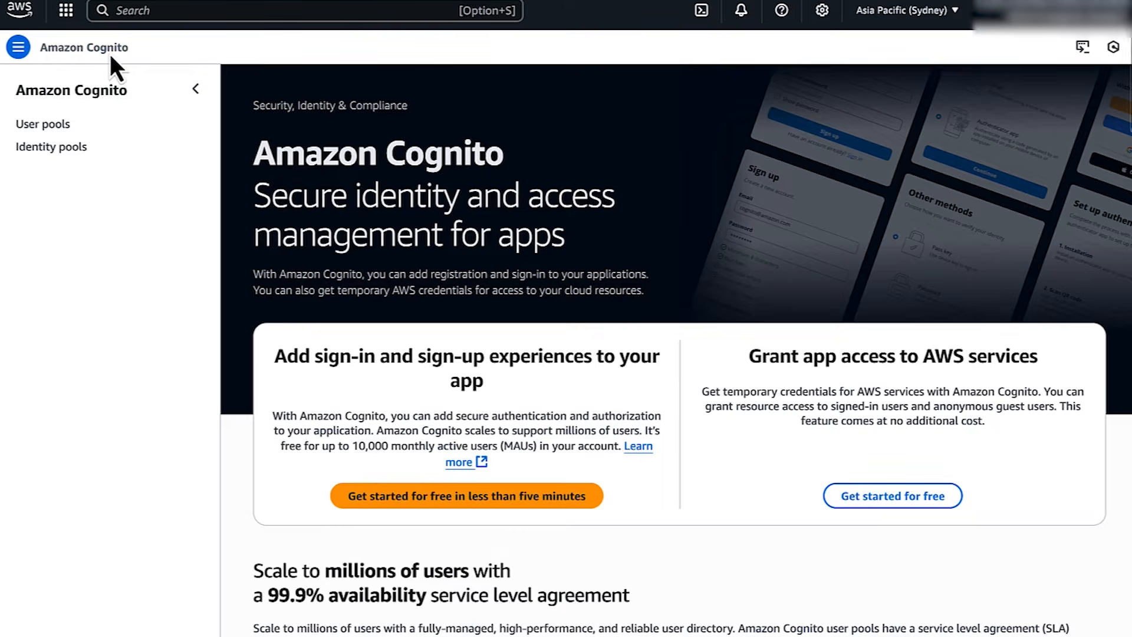
pyautogui.click(64, 146)
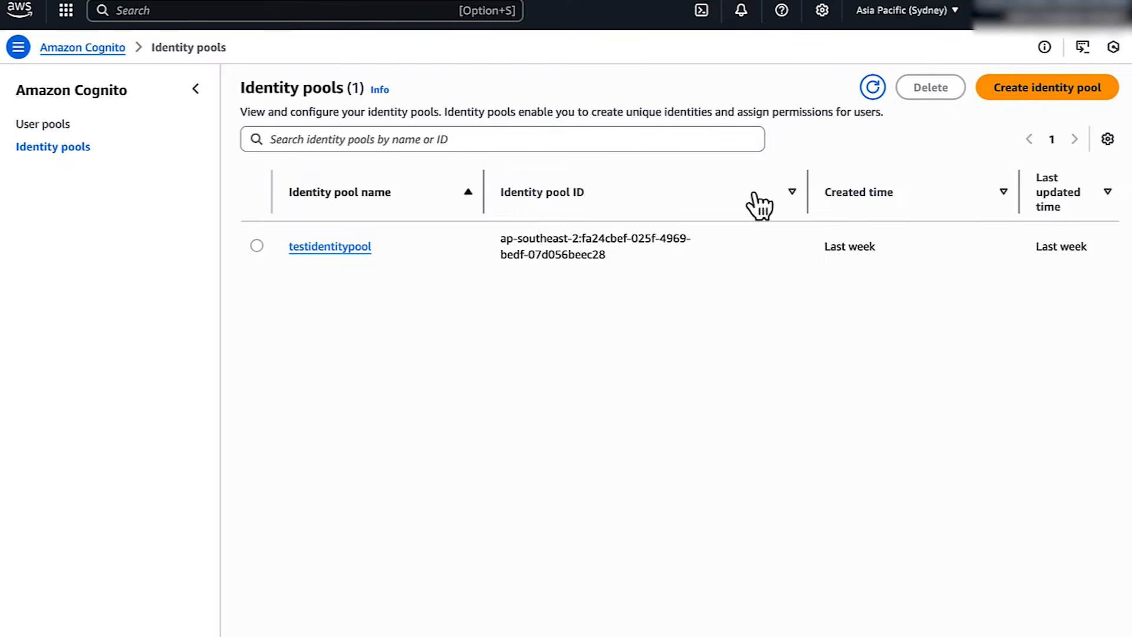
pyautogui.click(1007, 91)
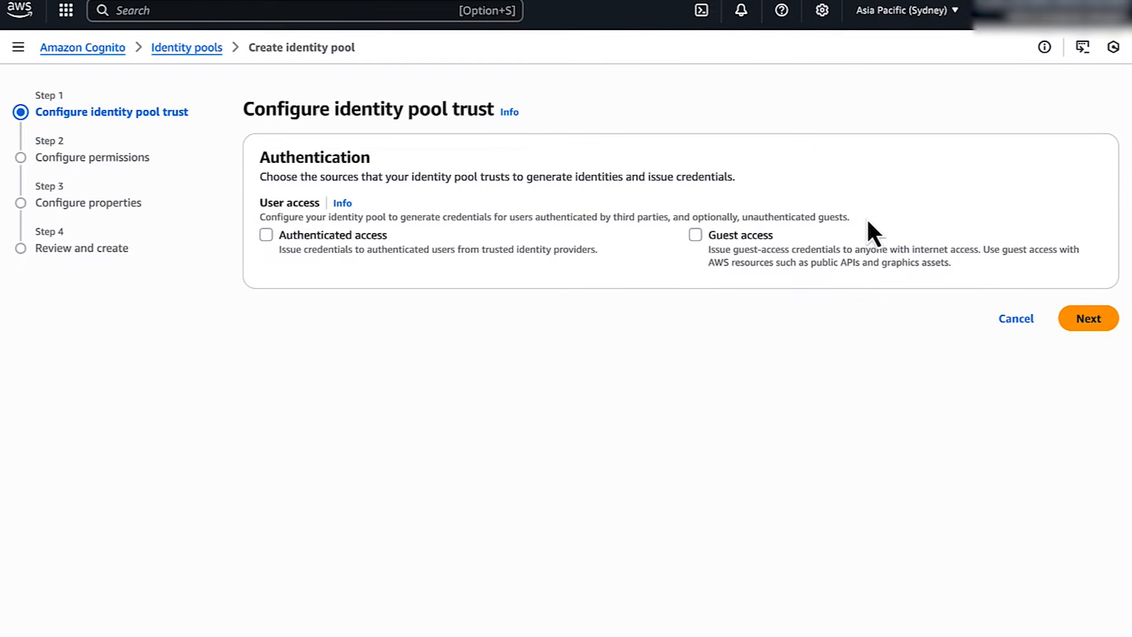
pyautogui.click(267, 235)
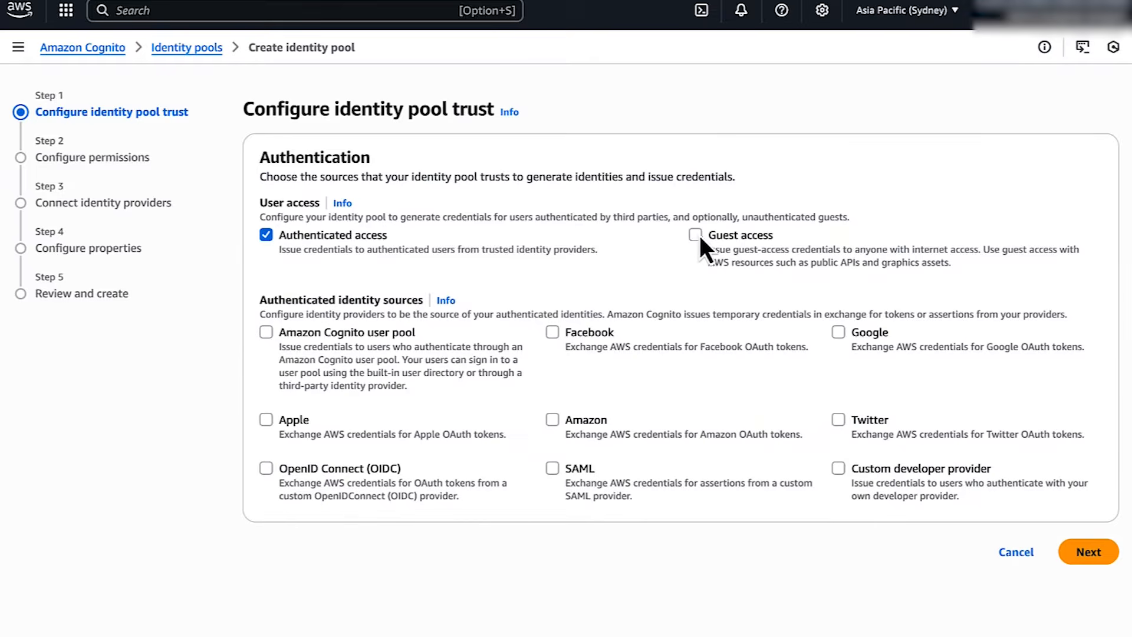
pyautogui.click(696, 234)
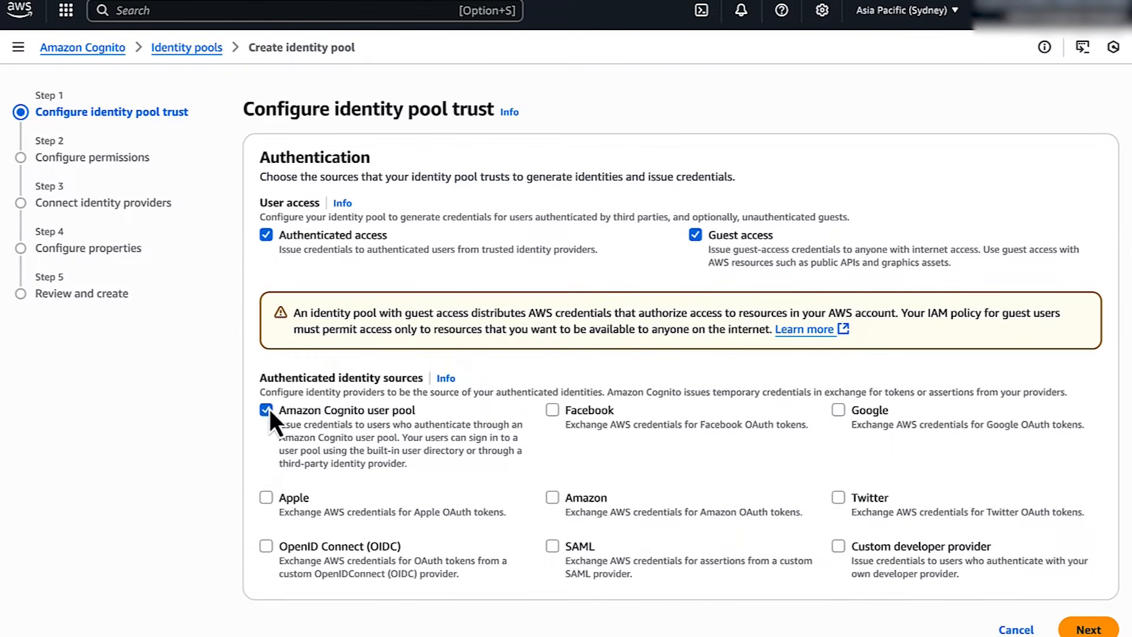
pyautogui.click(1079, 630)
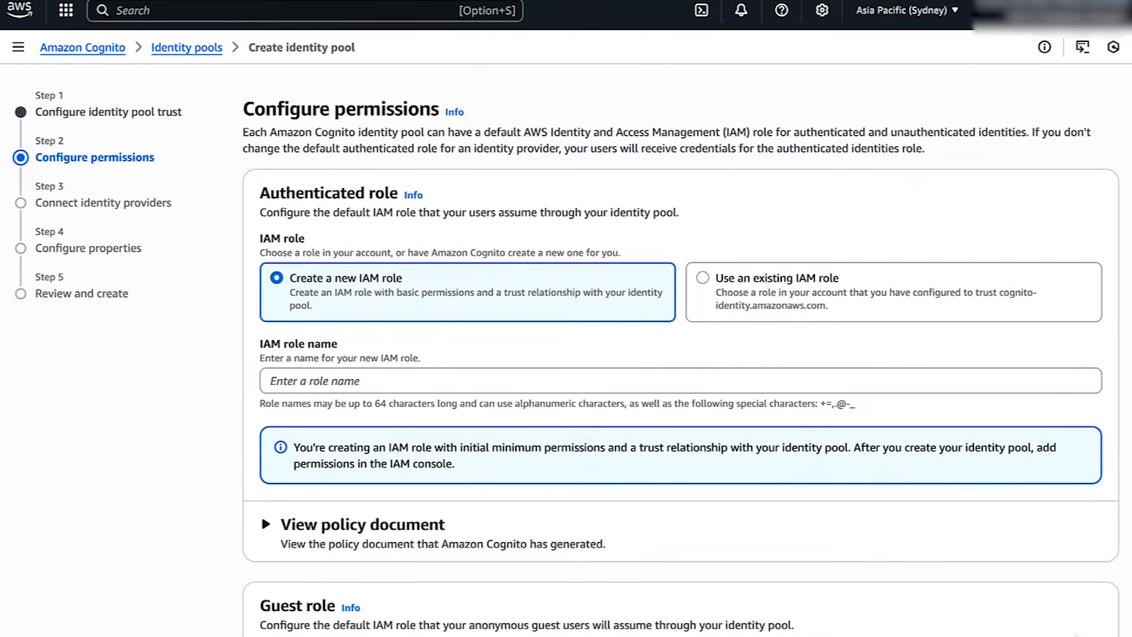
# Name the new IAM roles Cognitotestrole for authenticated users and cognitoguestaccess for guests
pyautogui.click(507, 380)
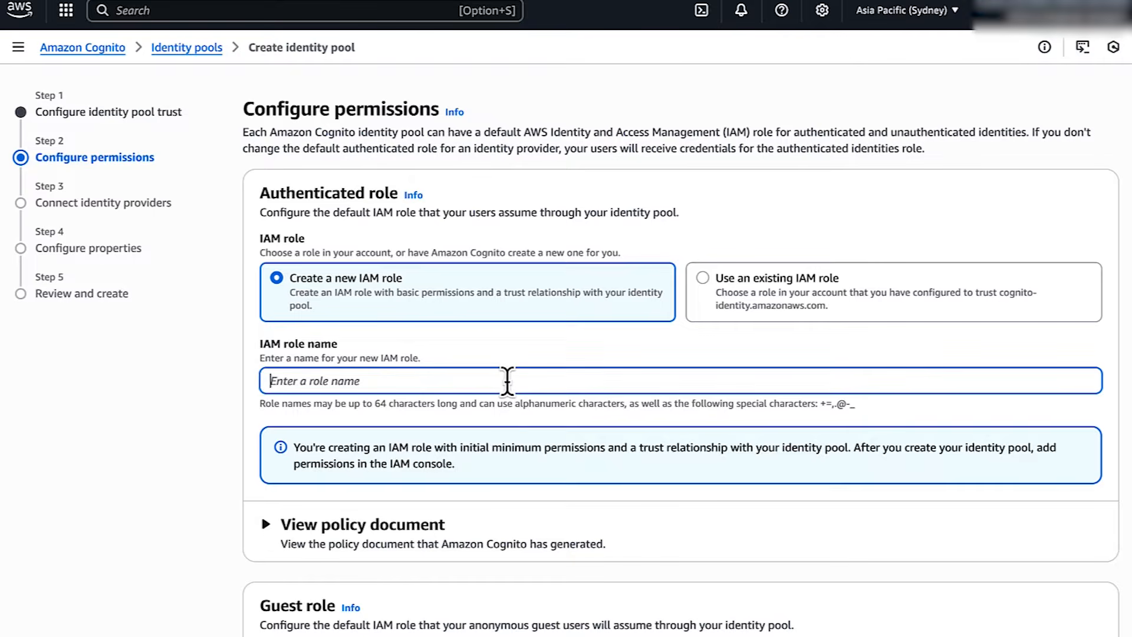
pyautogui.write('Cognitotestrole')
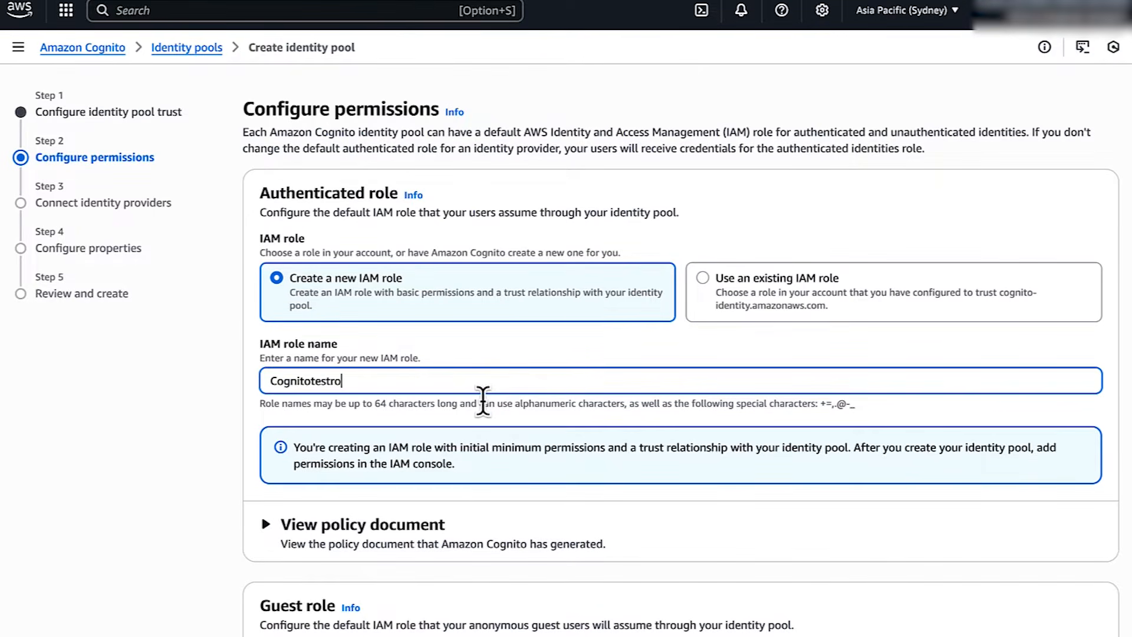
pyautogui.scroll(-7, 493, 463)
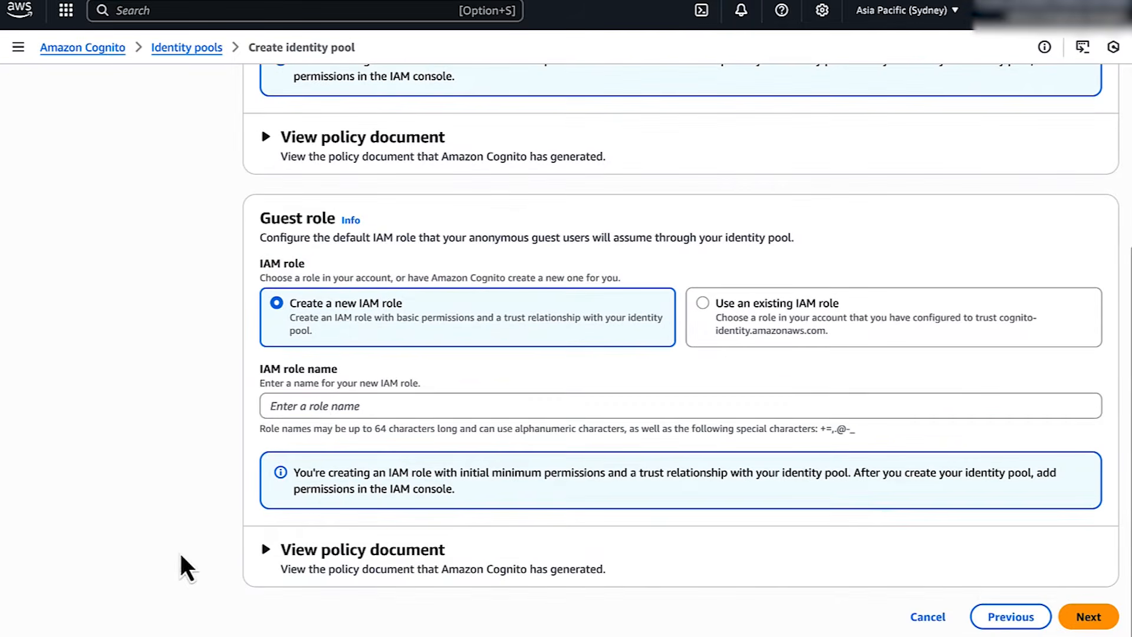
pyautogui.click(322, 404)
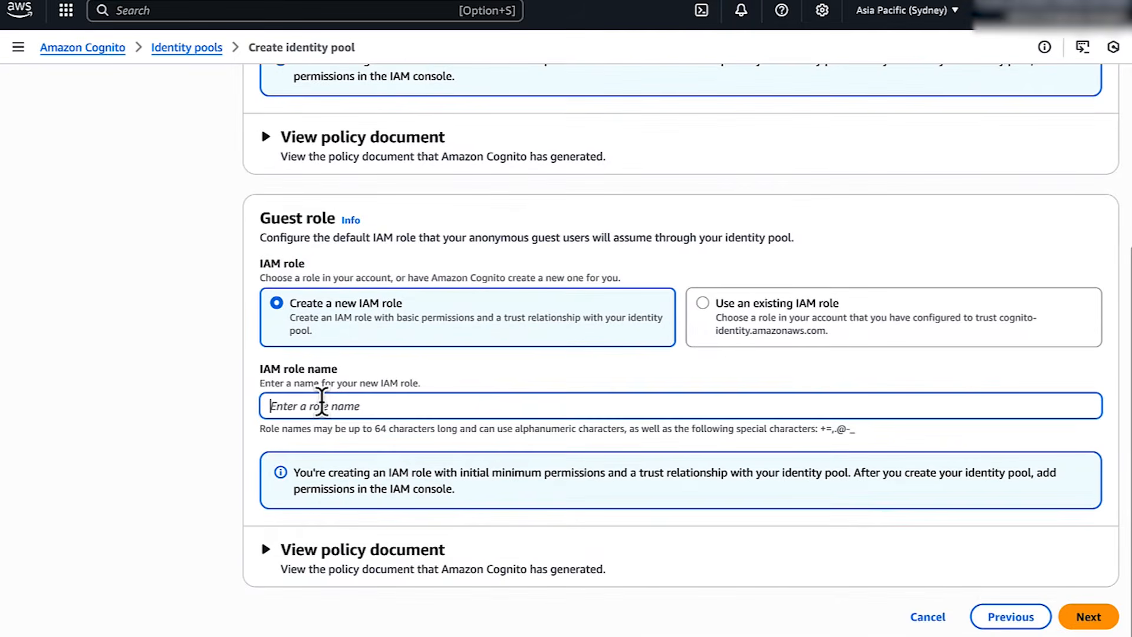
pyautogui.write('cognitoguestaccess')
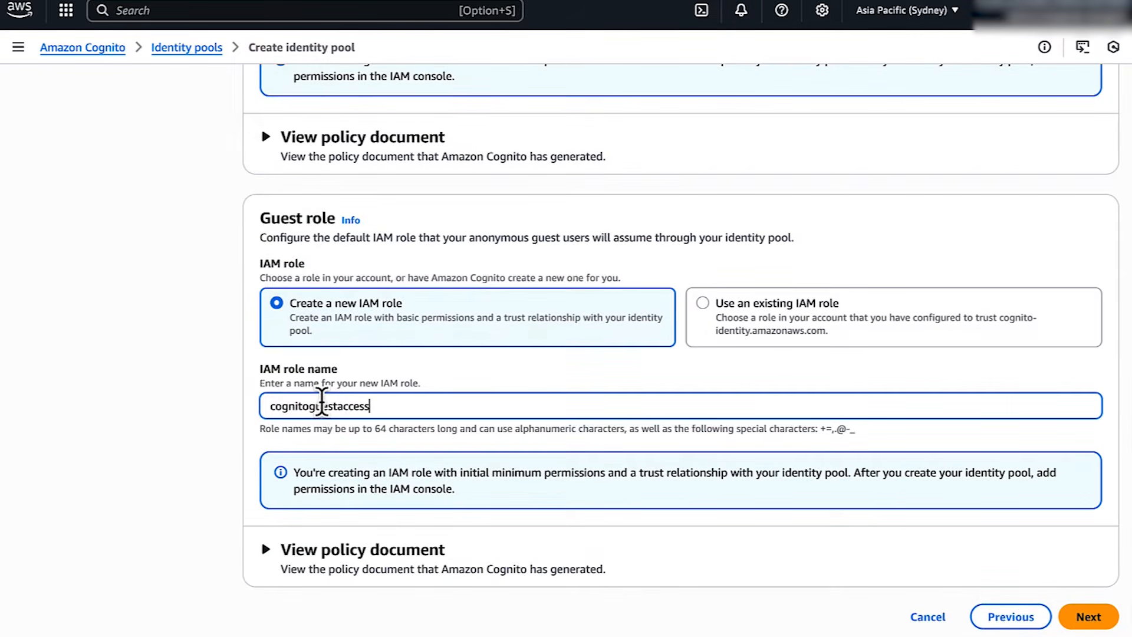
pyautogui.click(1075, 617)
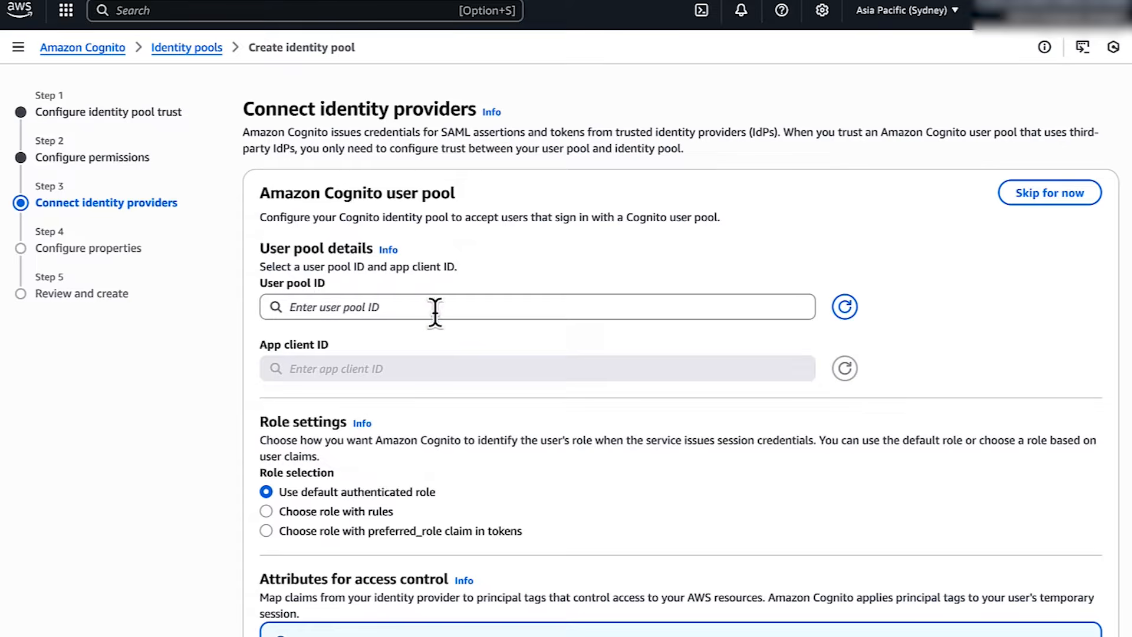
# Link the identity pool to User pool - rxm5l and its third app client
pyautogui.click(506, 307)
pyautogui.click(383, 389)
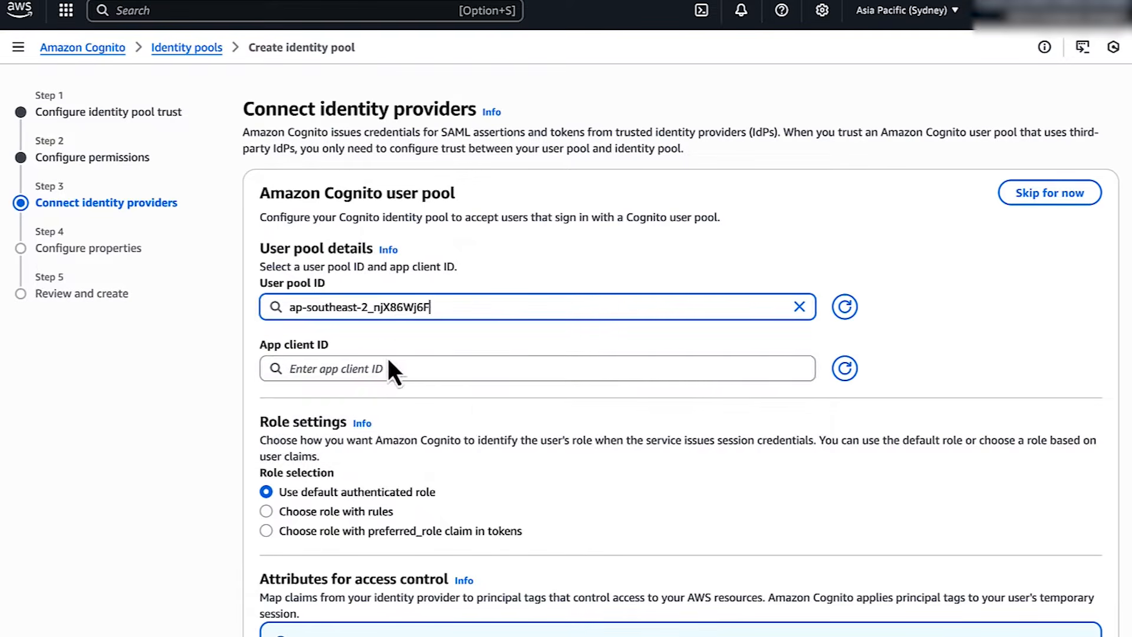
pyautogui.click(386, 367)
pyautogui.click(462, 464)
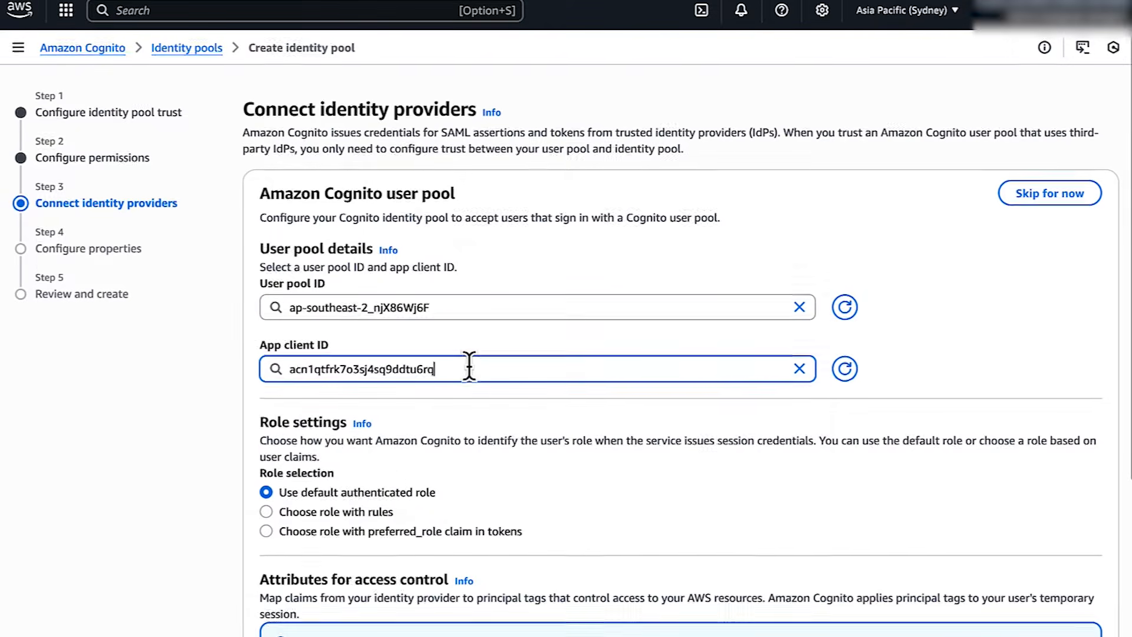
pyautogui.scroll(-5, 468, 366)
pyautogui.click(1088, 615)
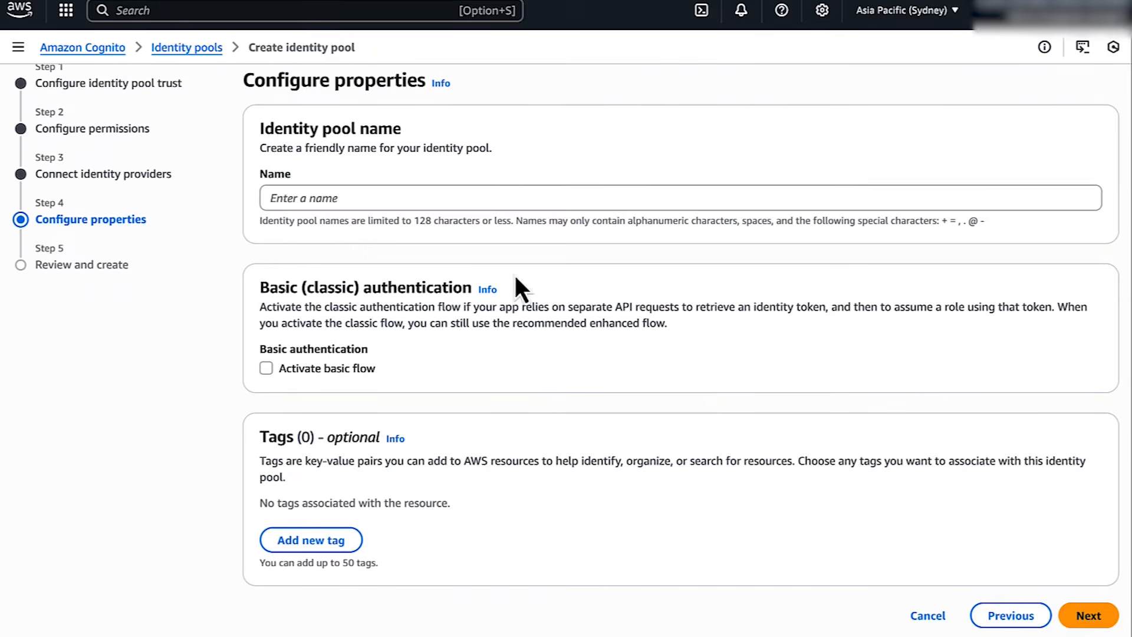
# Name the identity pool 'IdentityPooltest' and create it
pyautogui.click(495, 197)
pyautogui.write('IdentityPooltest')
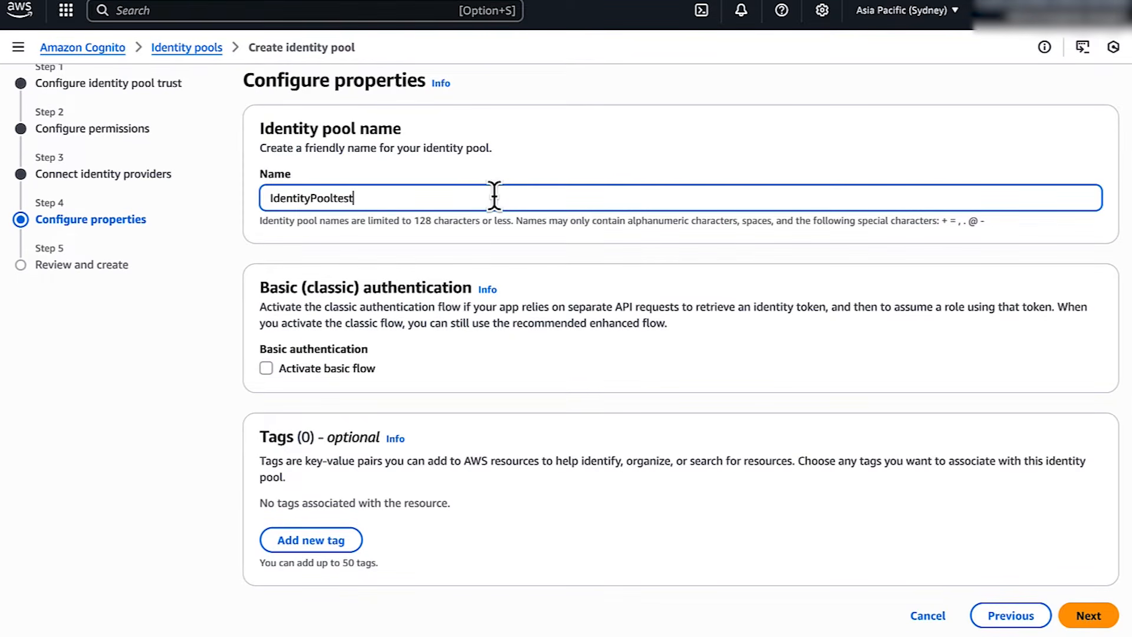
pyautogui.click(1088, 615)
pyautogui.scroll(-10, 1003, 543)
pyautogui.click(1035, 615)
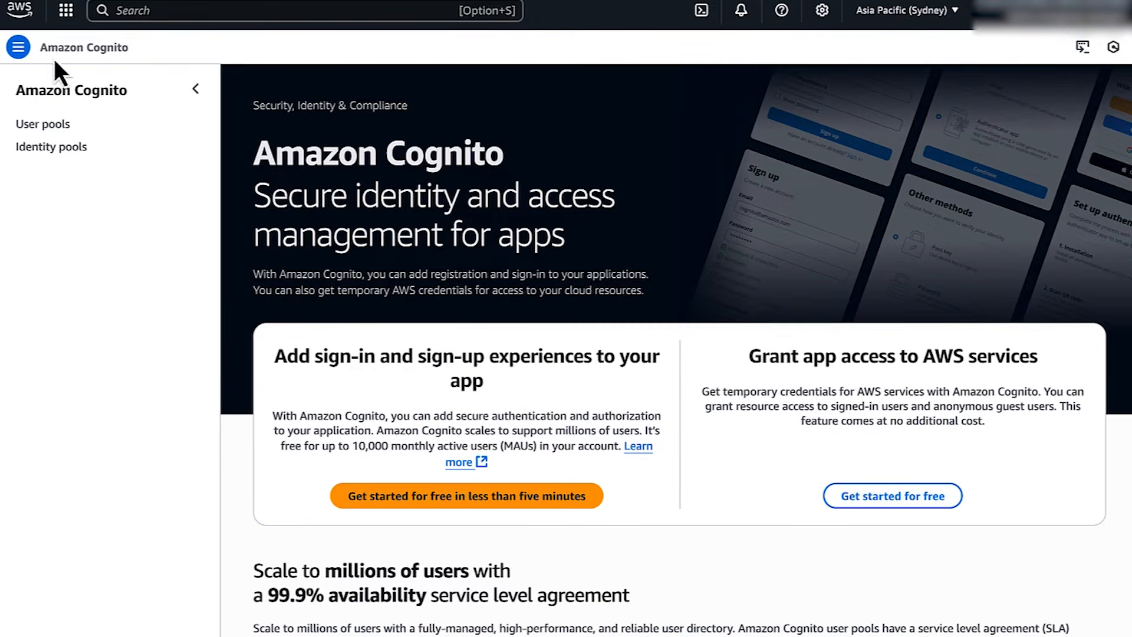
# Switch User pool - cytei's domain branding to Hosted UI (classic) and save
pyautogui.click(41, 124)
pyautogui.click(310, 327)
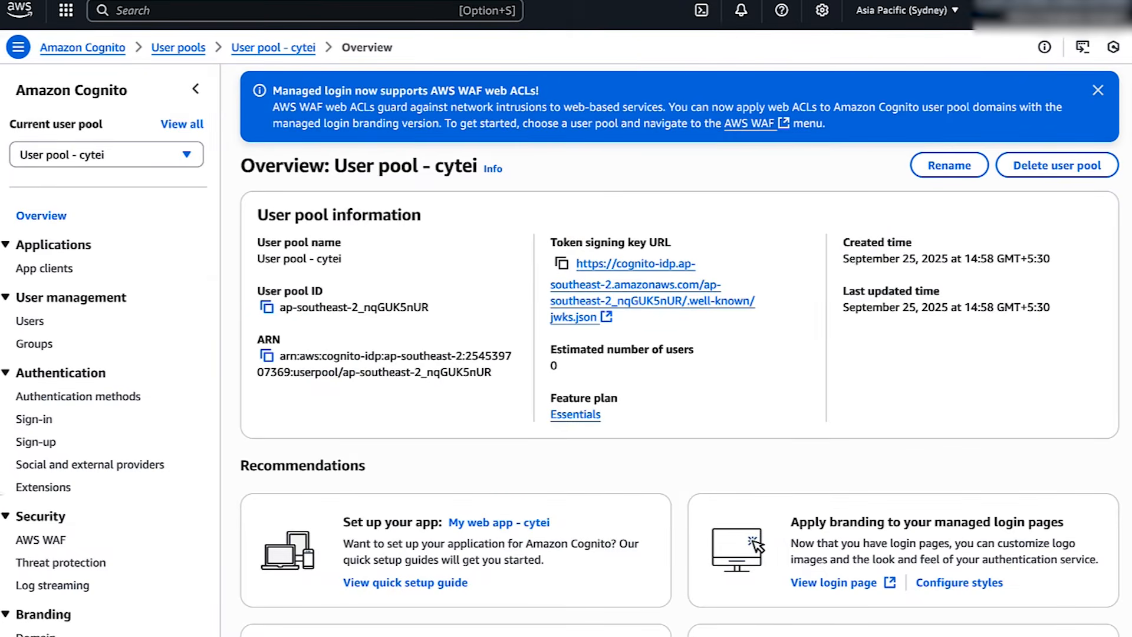
pyautogui.scroll(-3, 29, 448)
pyautogui.click(33, 436)
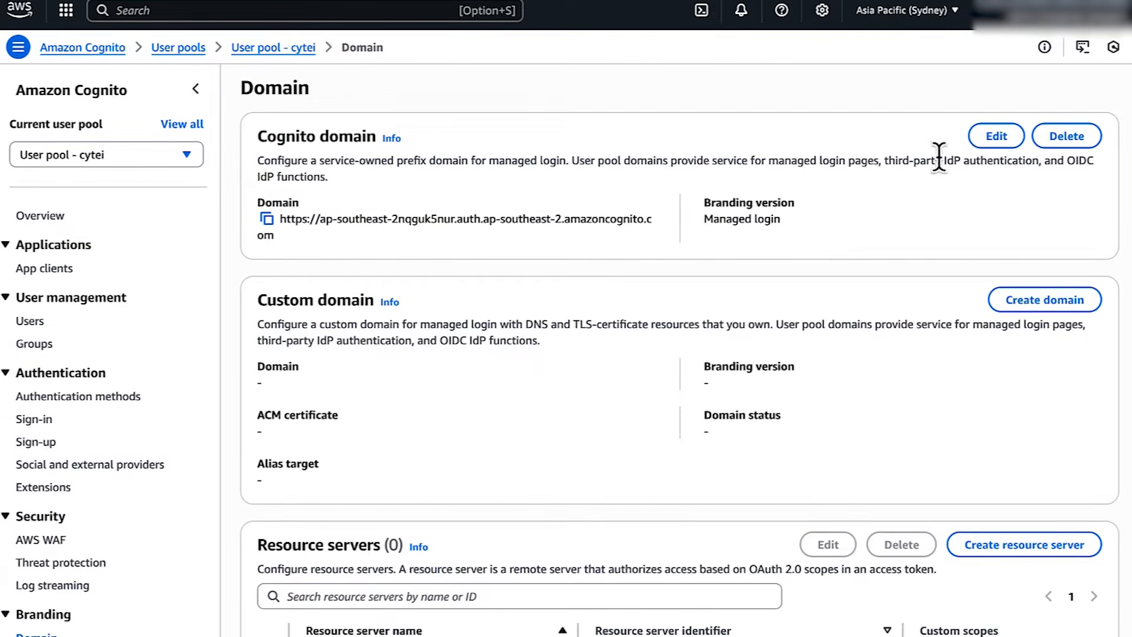
pyautogui.click(986, 137)
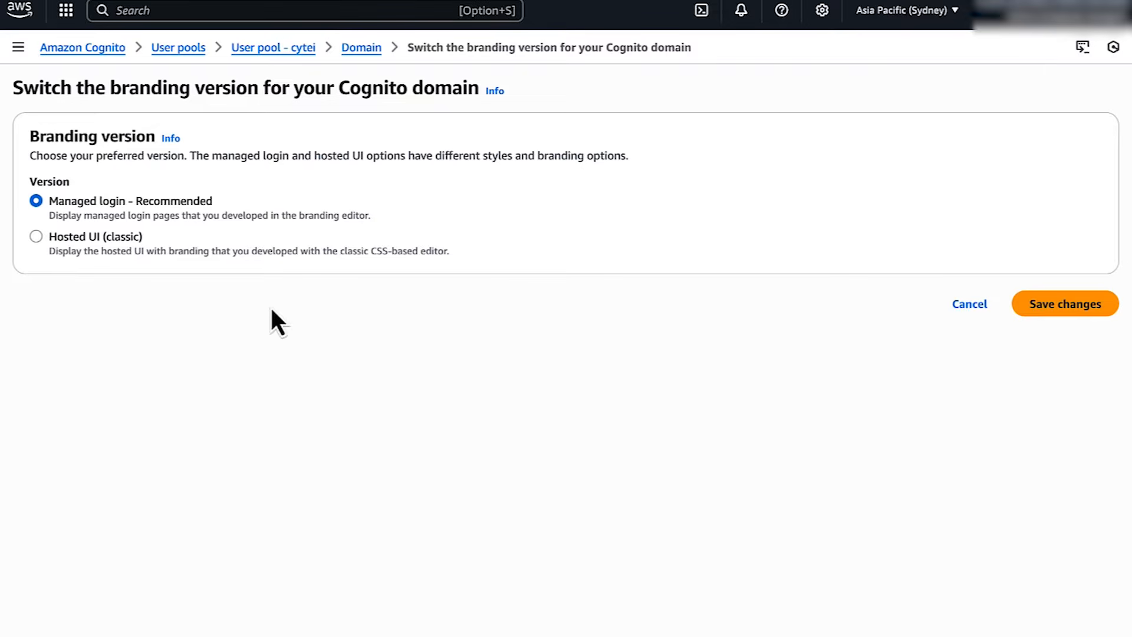
pyautogui.click(1050, 304)
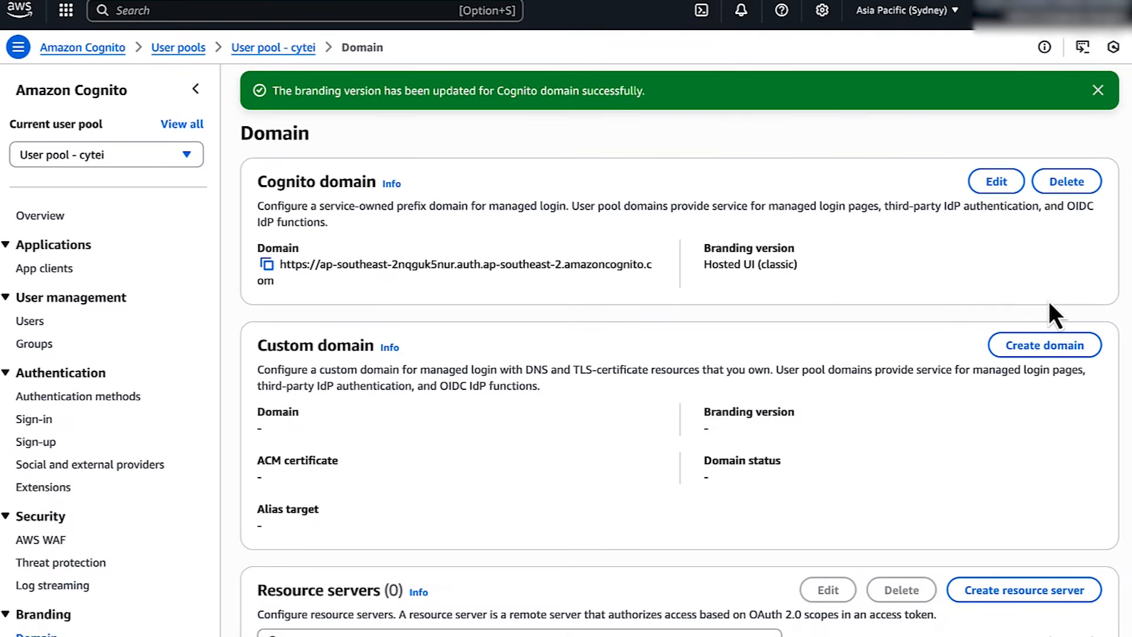
# Create a User pool - cytei user with an email and temporary password, then return to OpenSearch
pyautogui.click(169, 154)
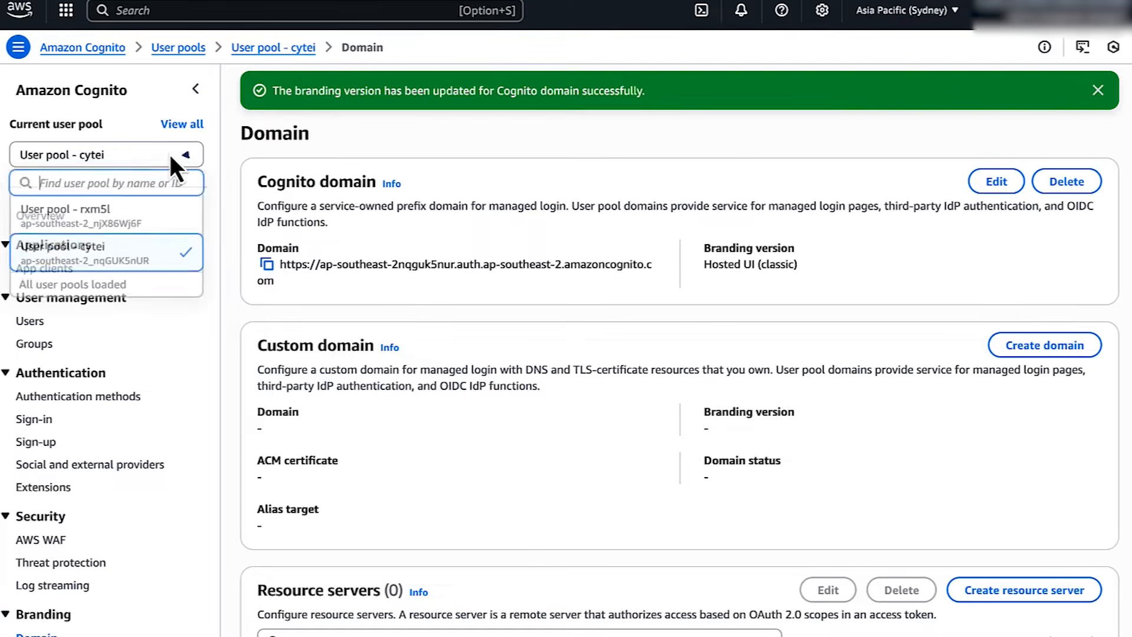
pyautogui.click(152, 258)
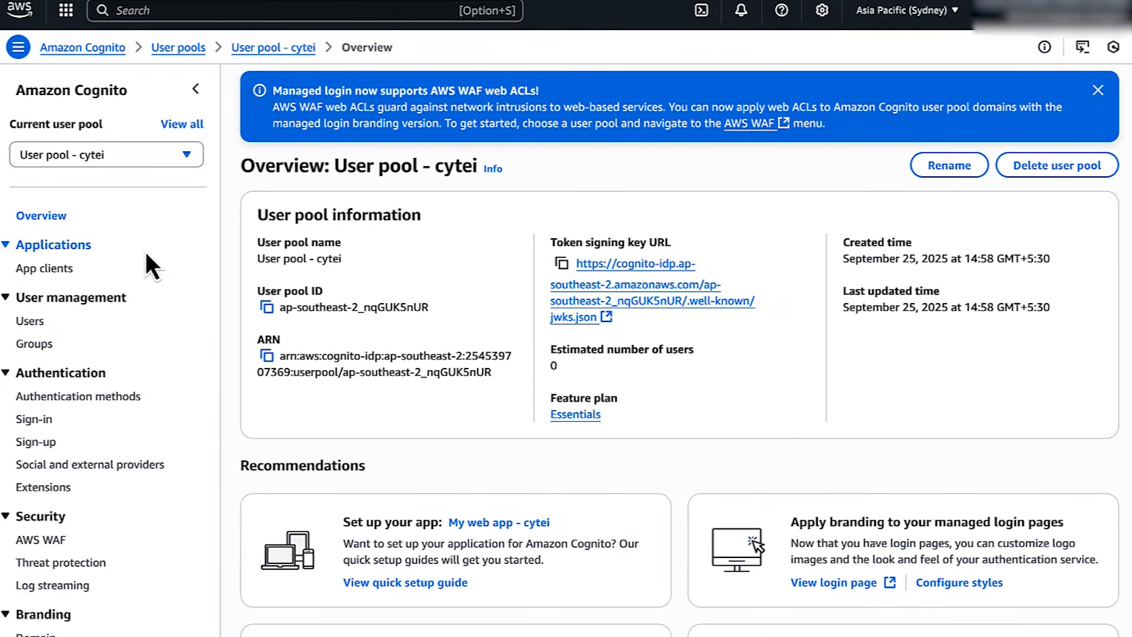
pyautogui.click(30, 321)
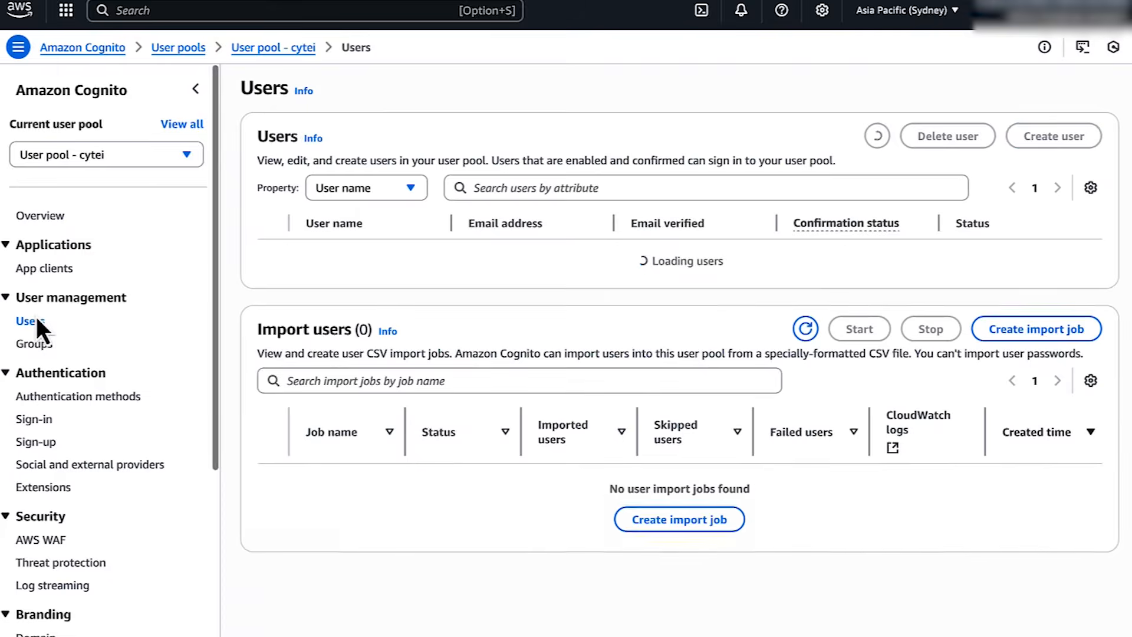
pyautogui.click(1013, 149)
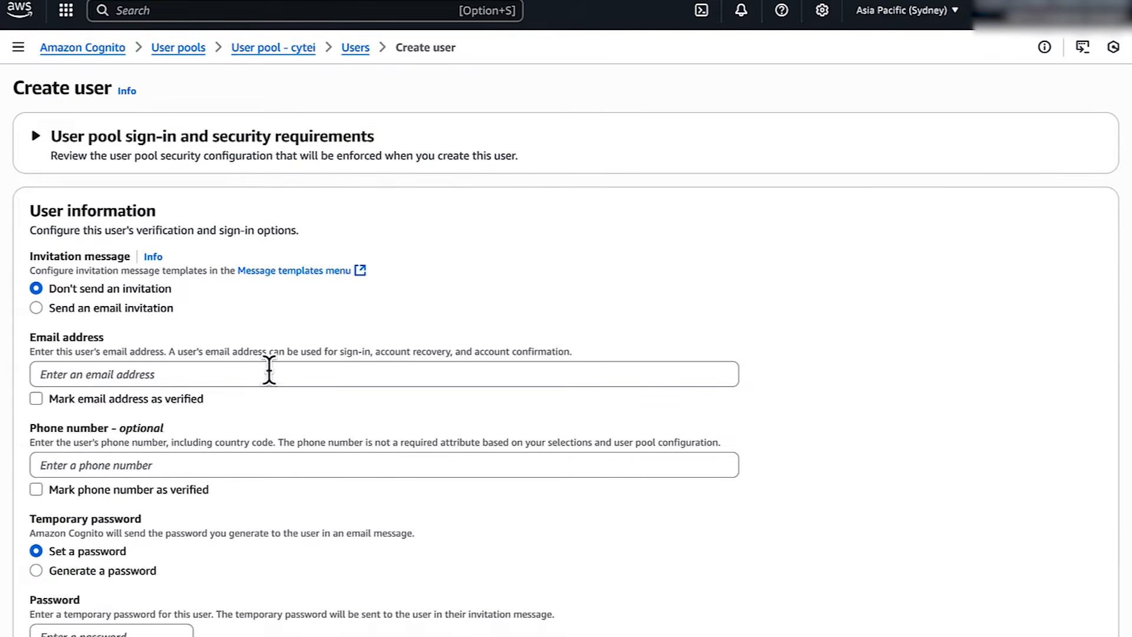
pyautogui.click(264, 373)
pyautogui.scroll(-2, 470, 444)
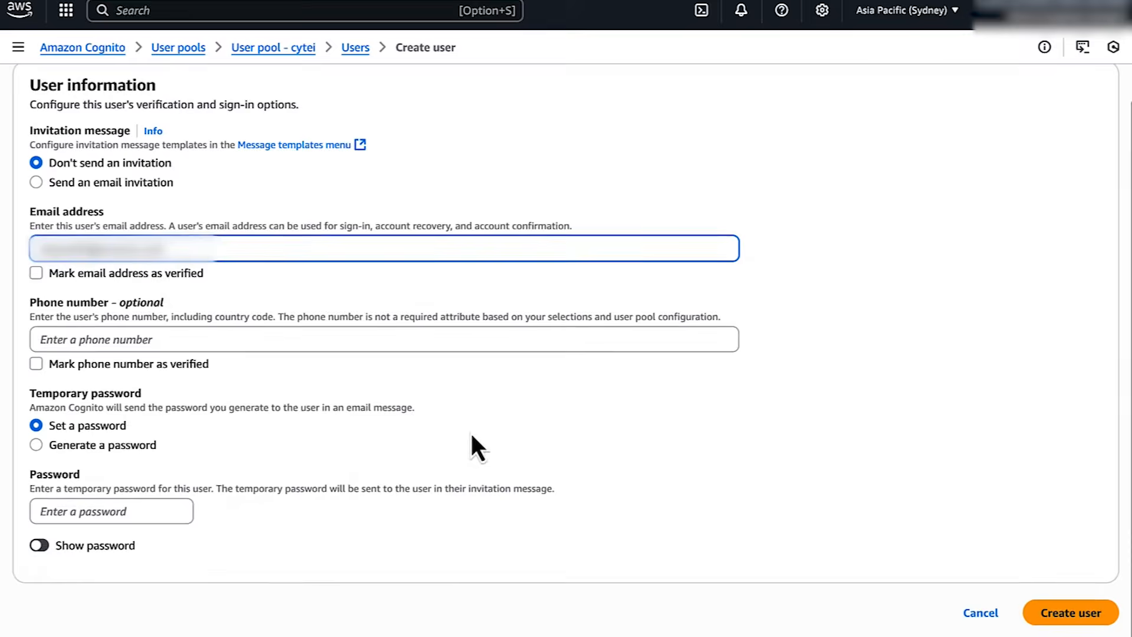
pyautogui.click(157, 515)
pyautogui.write('Passw0rd!•••••')
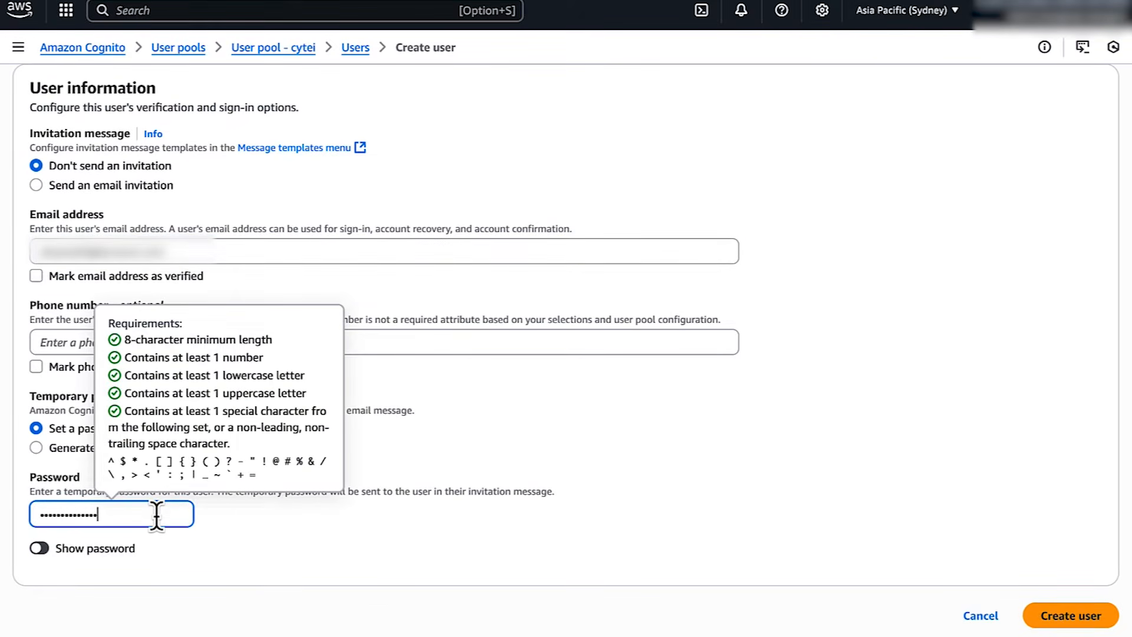
pyautogui.click(1039, 616)
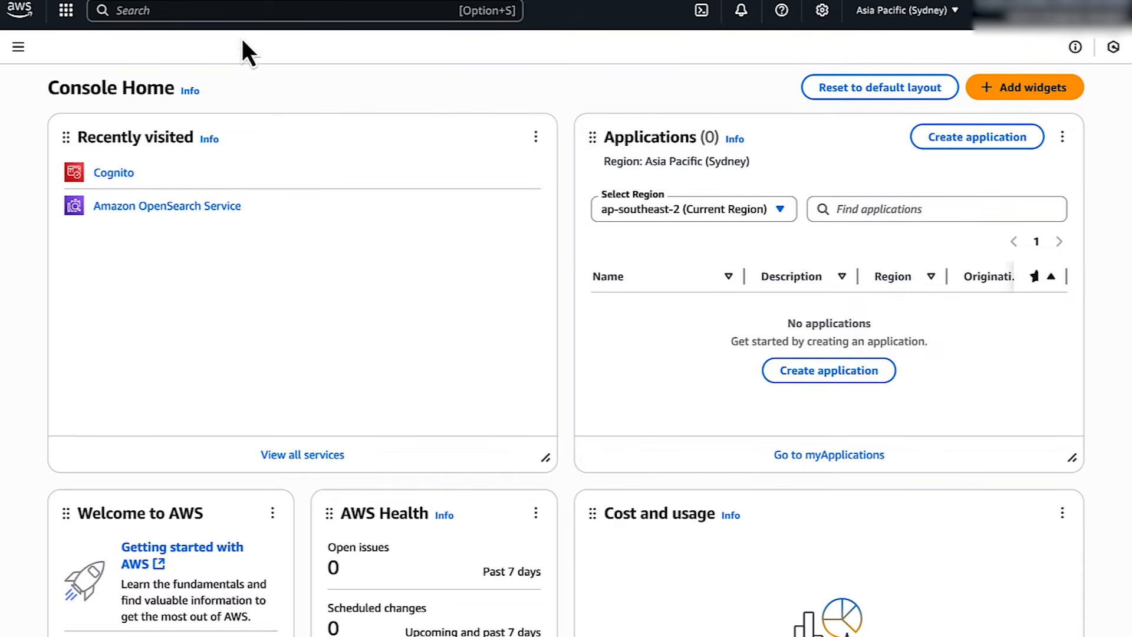
pyautogui.click(176, 208)
# Paste the cognitotestrole ARN as the test domain's master user IAM ARN
pyautogui.click(270, 449)
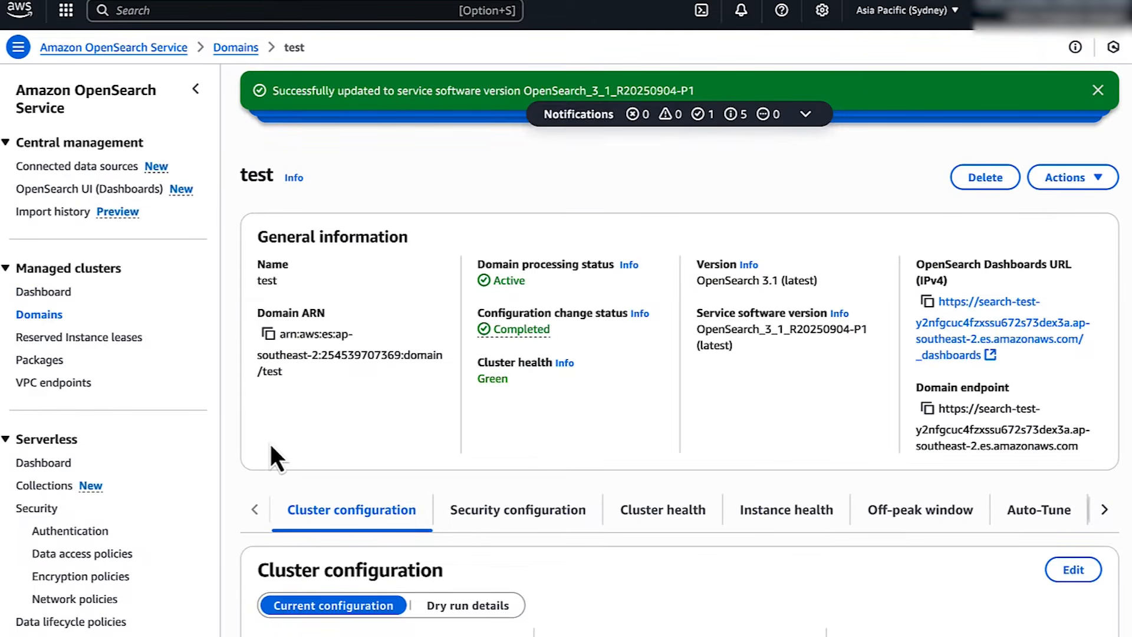
pyautogui.click(1062, 180)
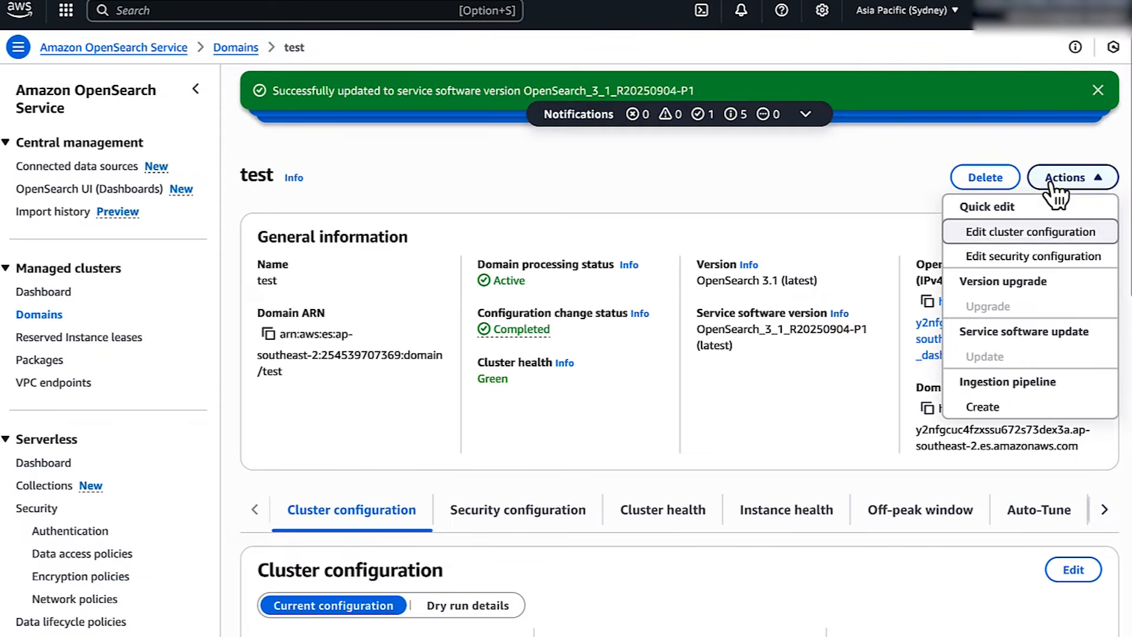
pyautogui.click(1033, 258)
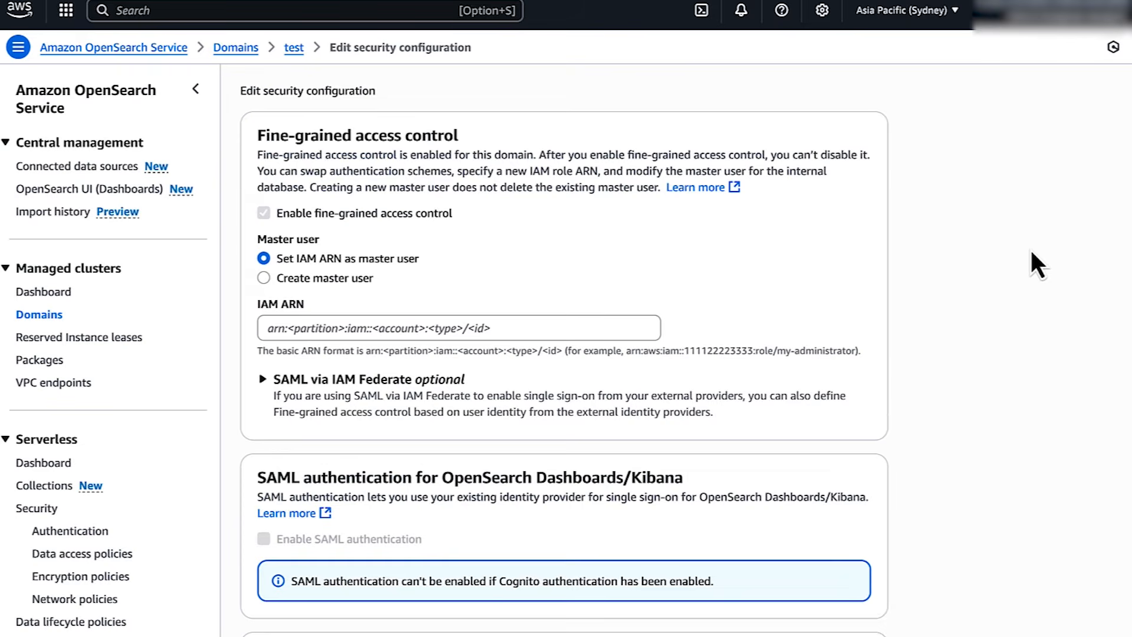
pyautogui.scroll(-1, 808, 239)
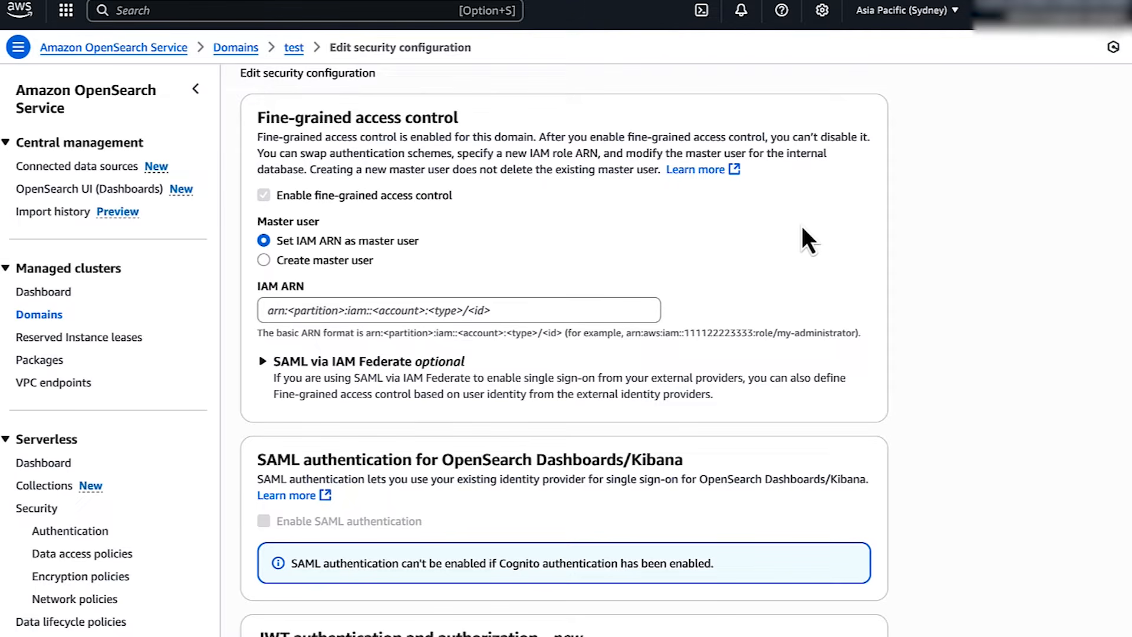
pyautogui.click(580, 310)
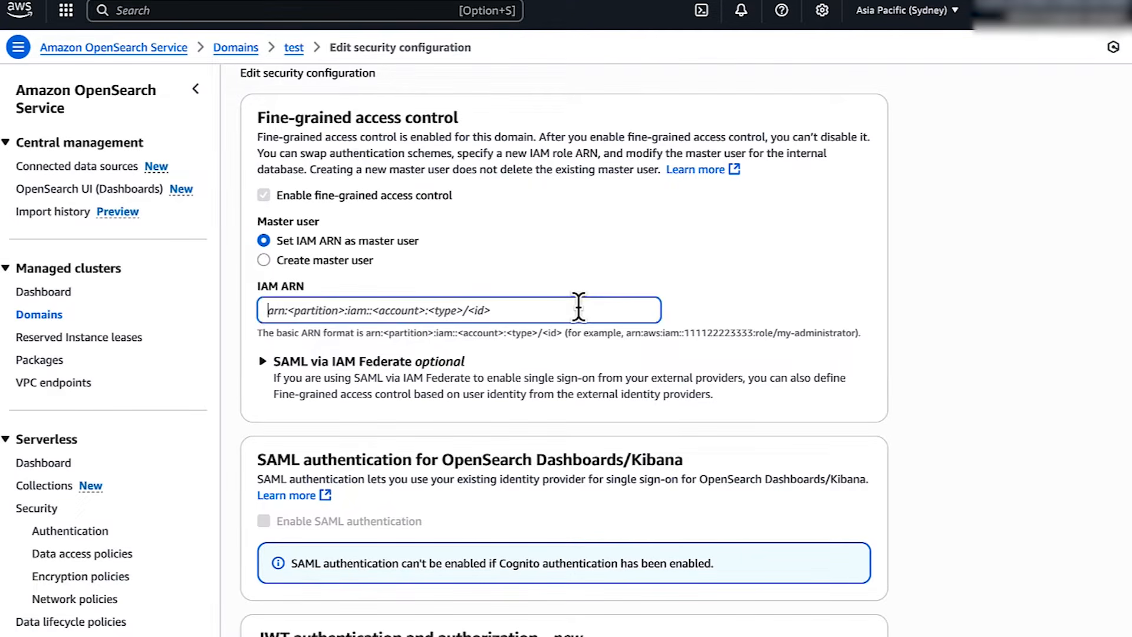
pyautogui.press('super+v')
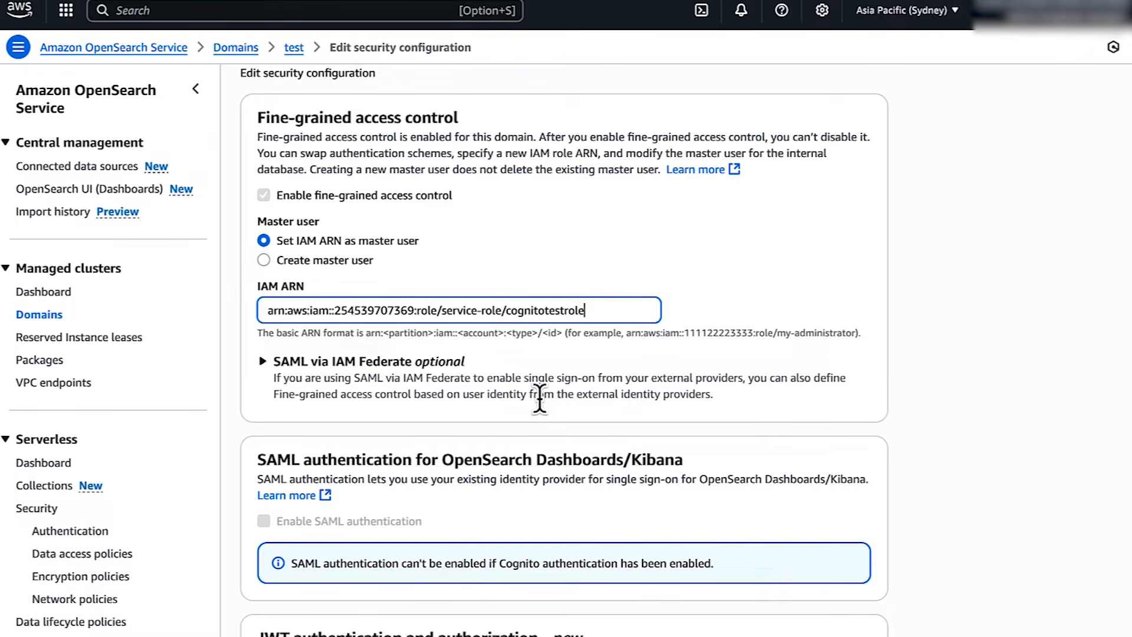
# Keep User pool - rxm5l and testidentitypool for Cognito authentication and save the configuration
pyautogui.scroll(-10, 540, 399)
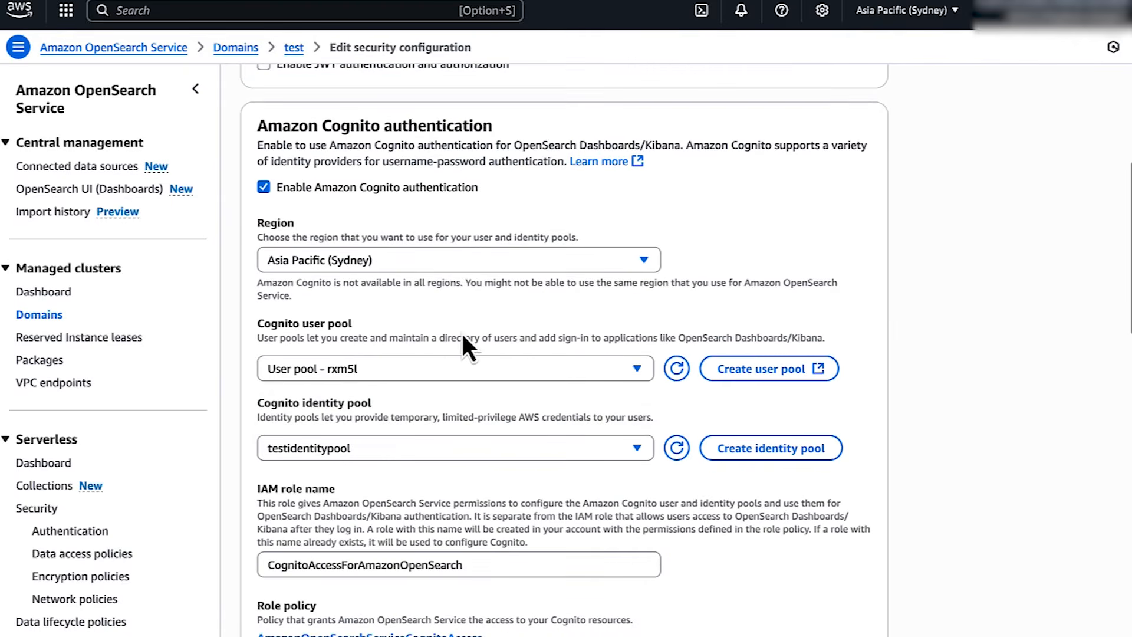
pyautogui.click(447, 371)
pyautogui.click(435, 395)
pyautogui.click(434, 447)
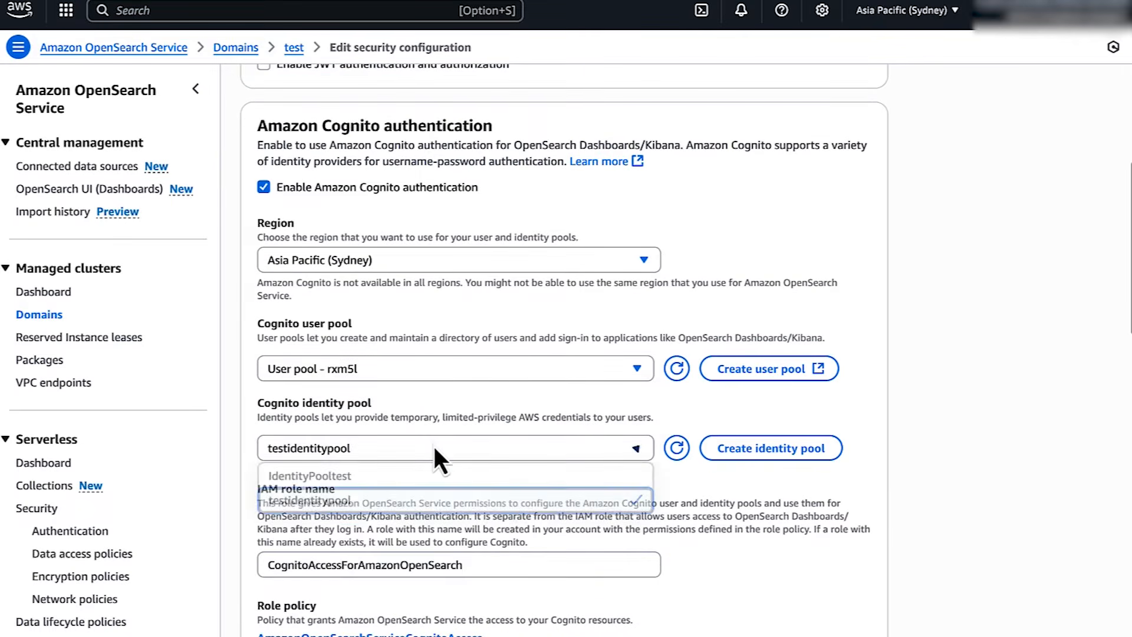
pyautogui.click(434, 502)
pyautogui.scroll(-2, 429, 495)
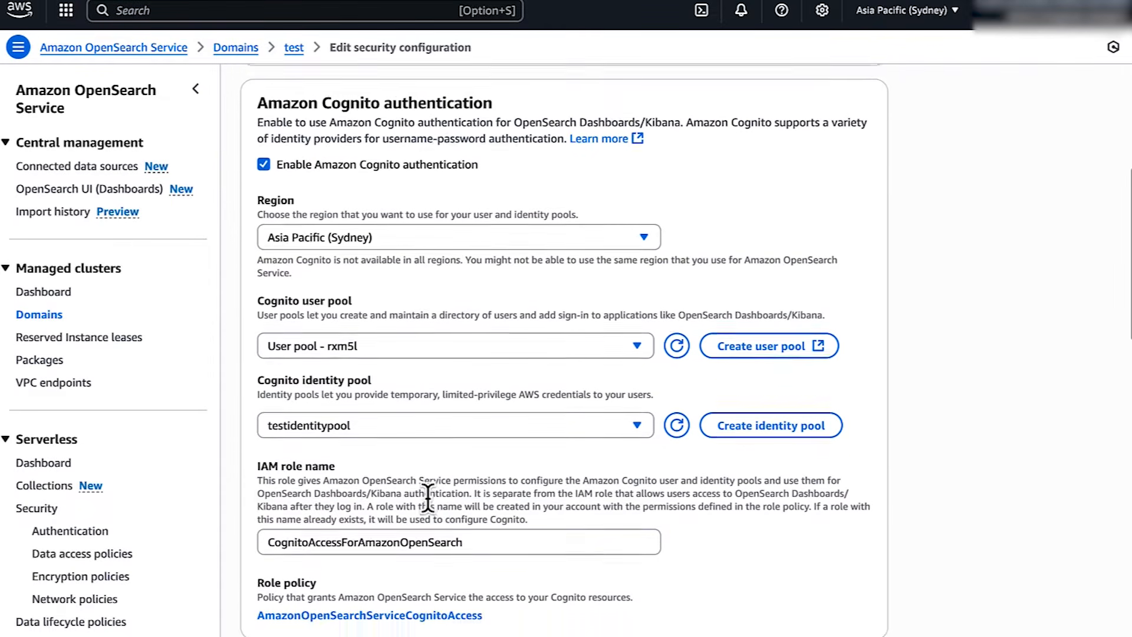
pyautogui.scroll(-8, 428, 498)
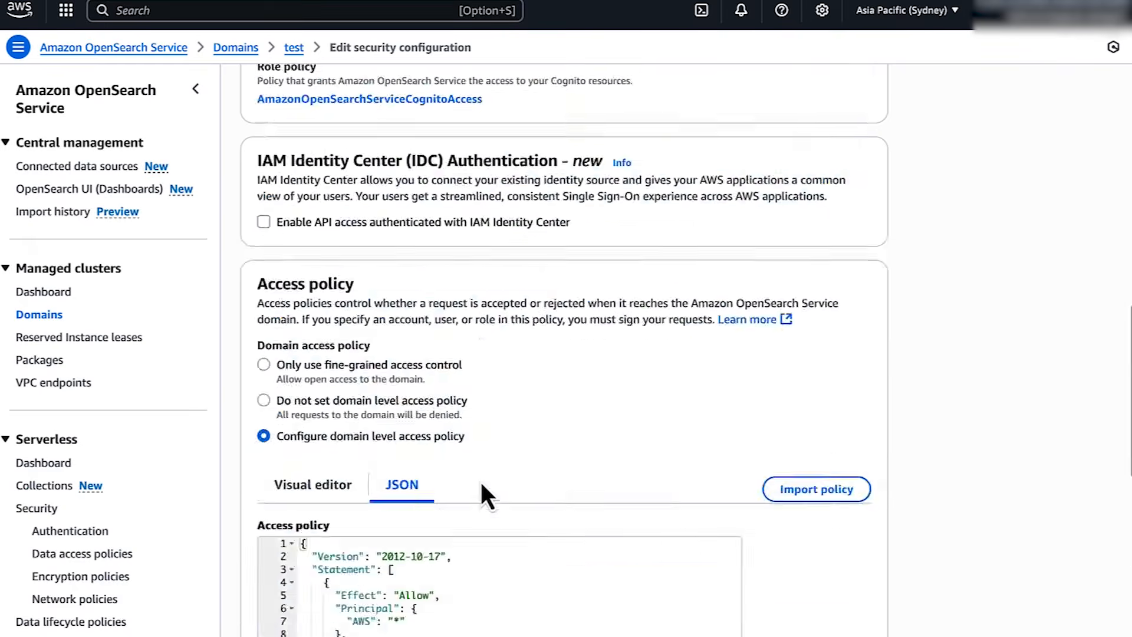
pyautogui.scroll(-10, 479, 480)
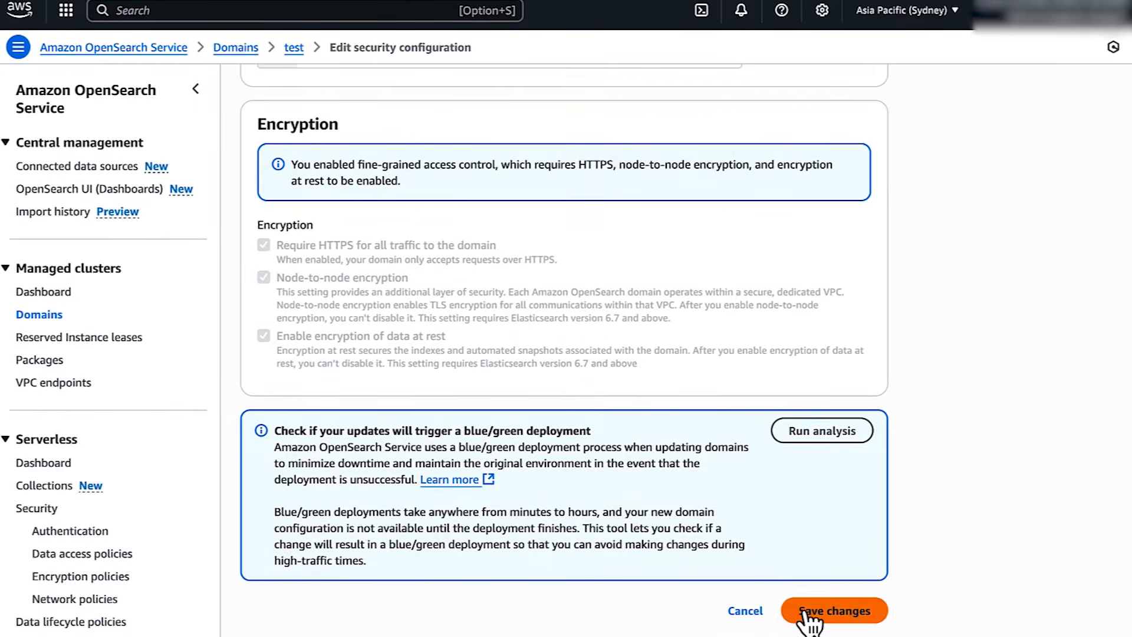
pyautogui.click(810, 614)
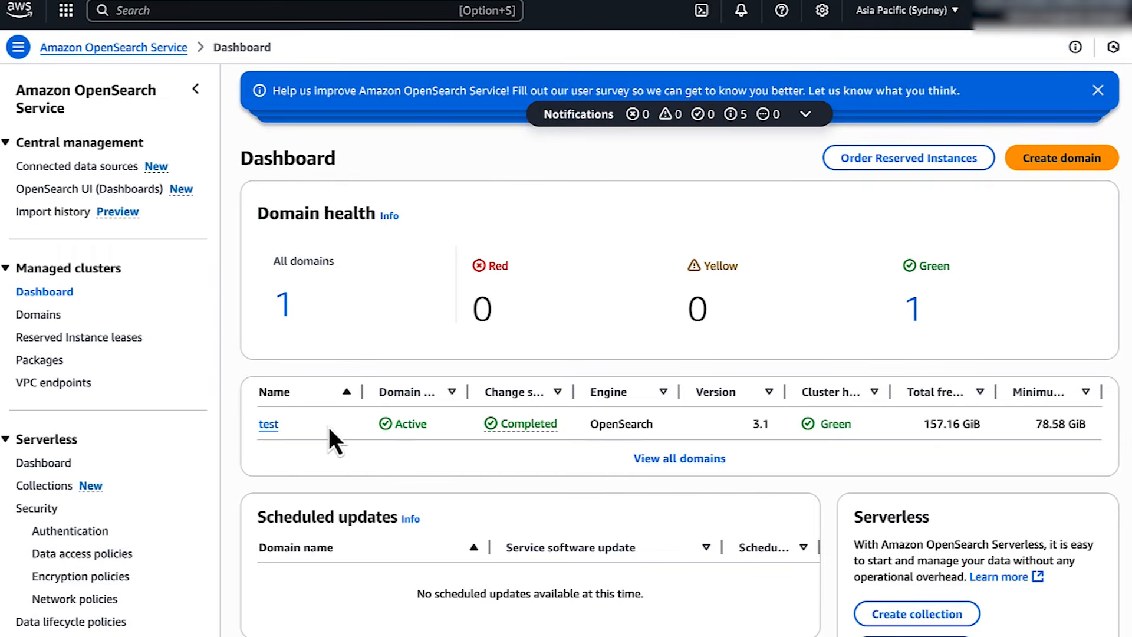
# Paste the cognitotestrole ARN into the test domain's master user field again and save
pyautogui.click(267, 425)
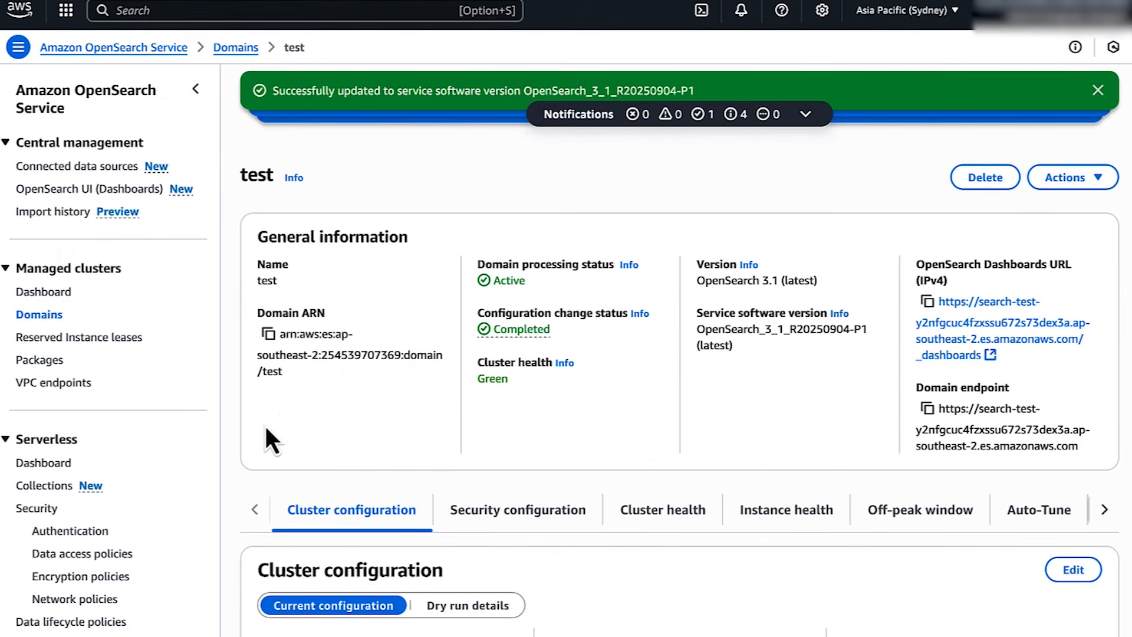
pyautogui.click(1045, 179)
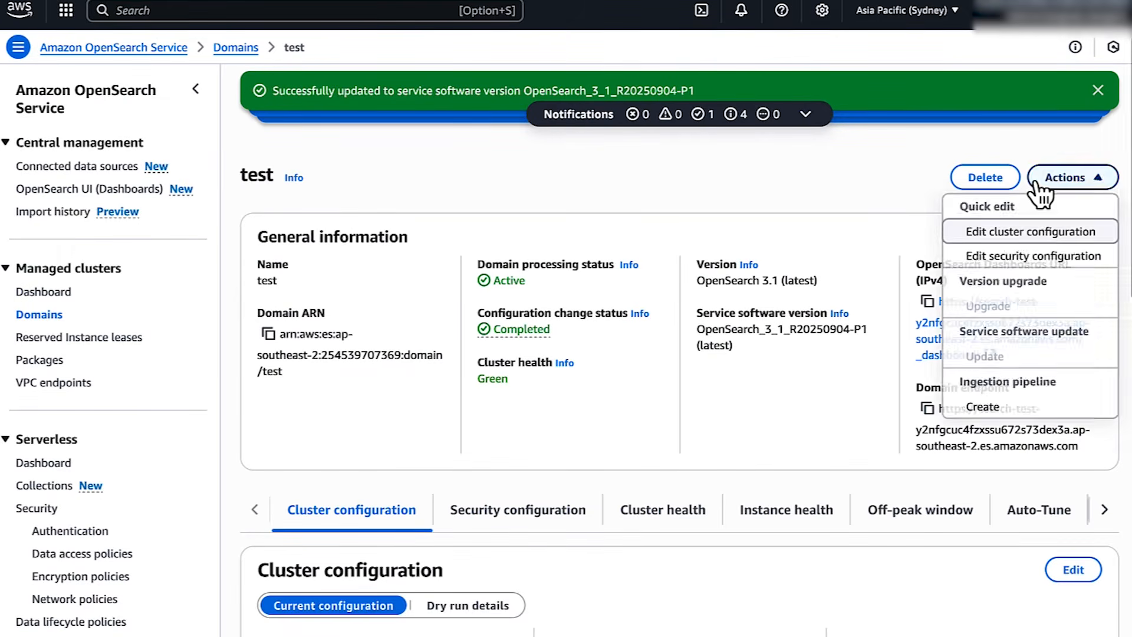
pyautogui.click(1013, 253)
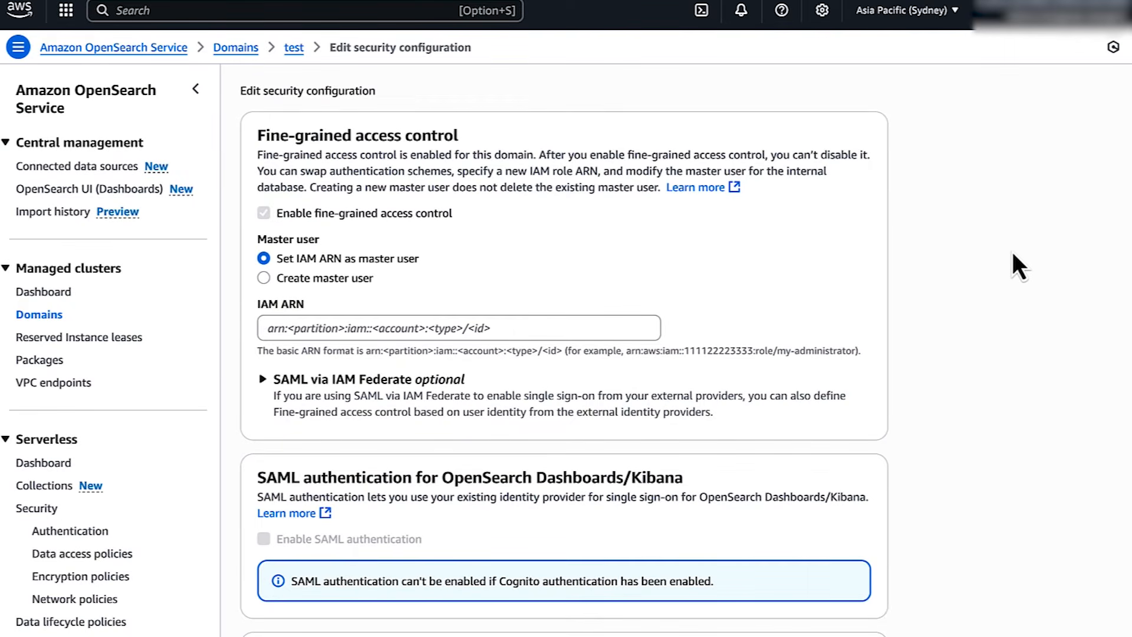
pyautogui.click(619, 326)
pyautogui.press('super+v')
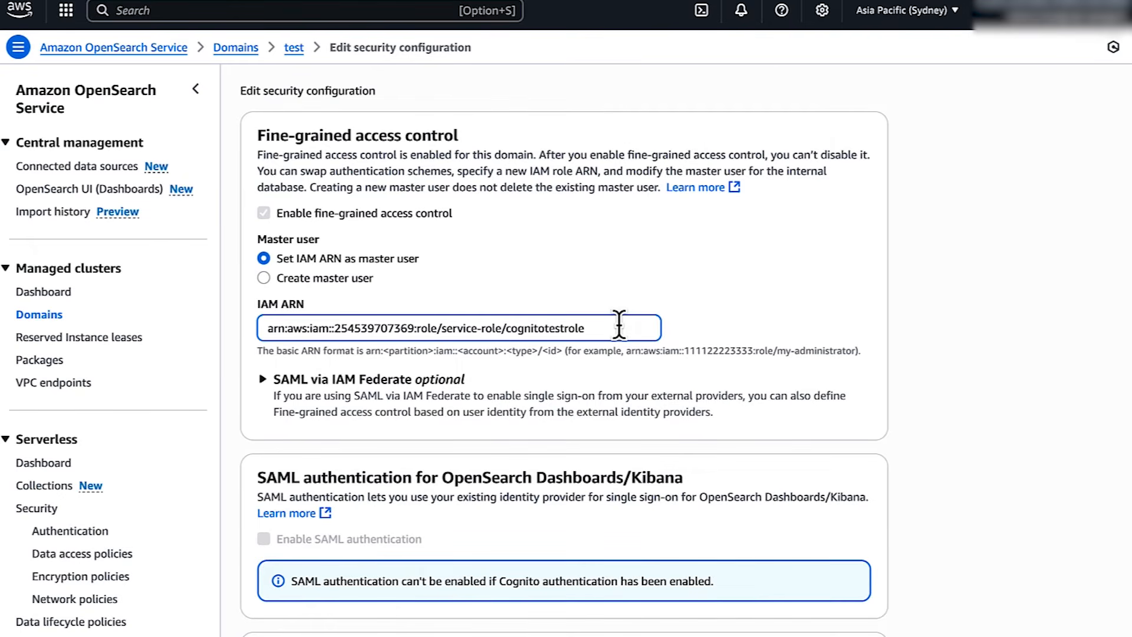
pyautogui.scroll(-10, 619, 326)
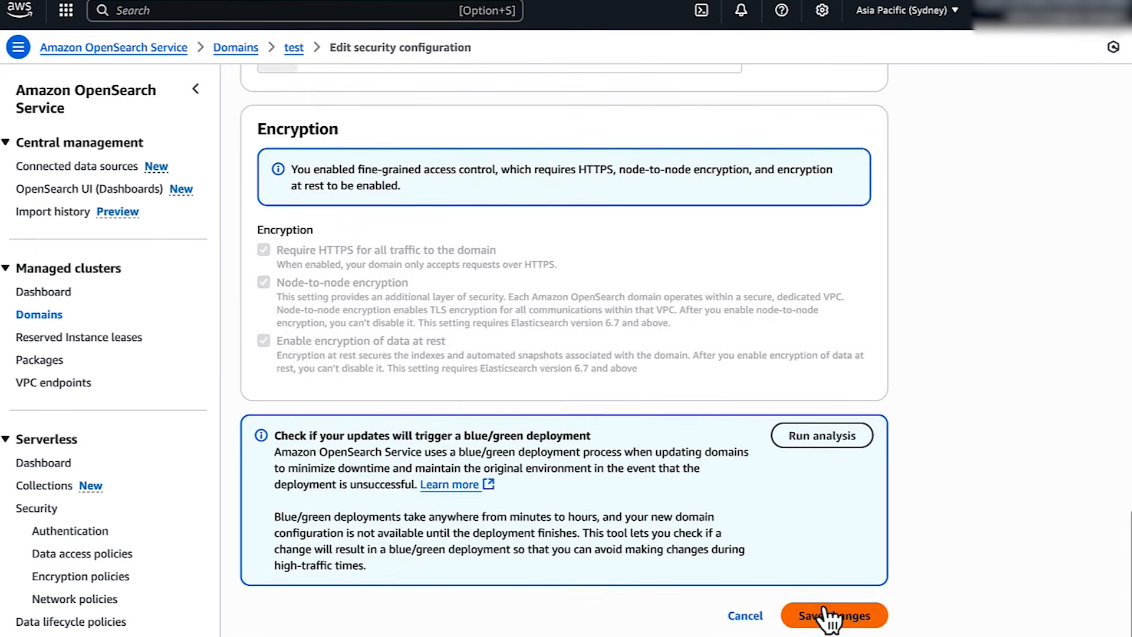
pyautogui.click(828, 612)
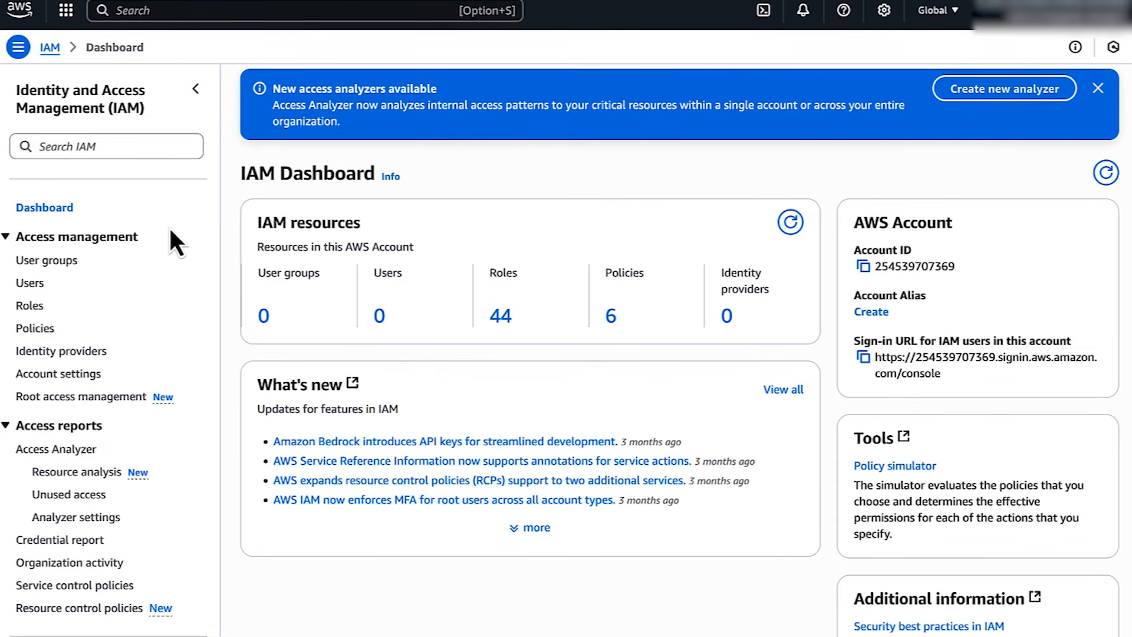
# Find cognitotestrole by searching 'cognito', review its trust policy's aud value, and update it
pyautogui.click(28, 307)
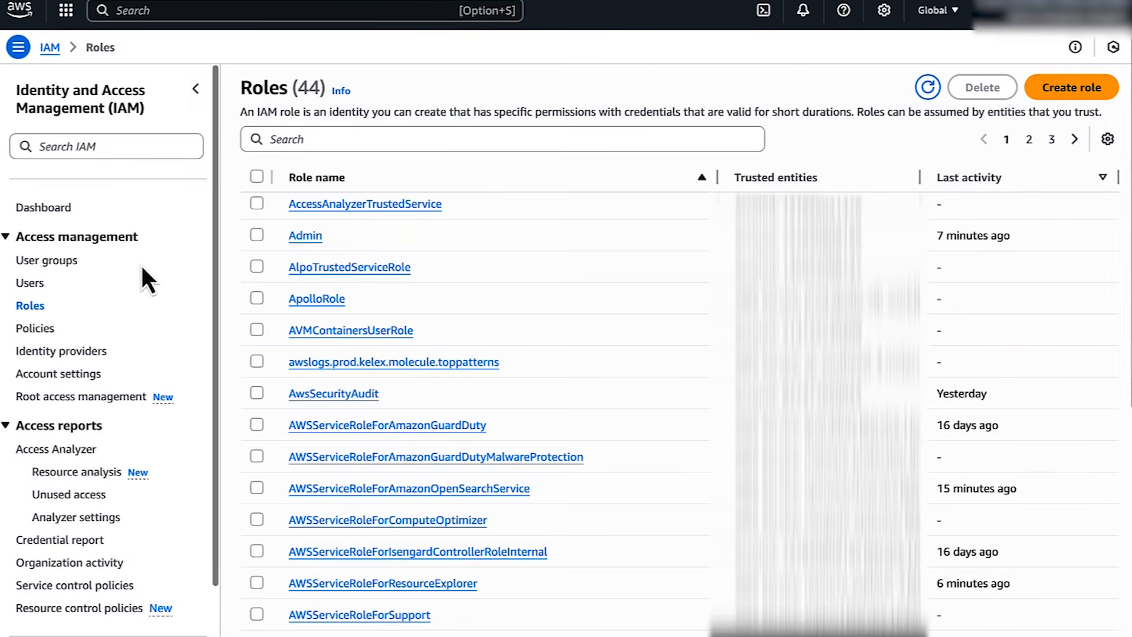
pyautogui.click(246, 143)
pyautogui.write('cognit')
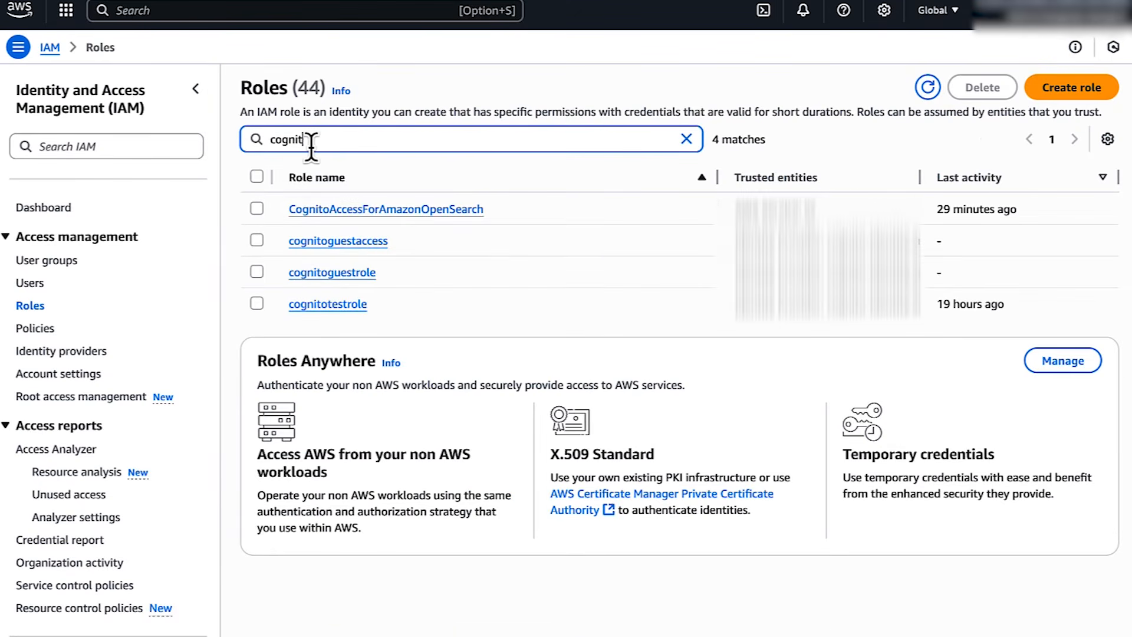
pyautogui.write('o')
pyautogui.click(325, 304)
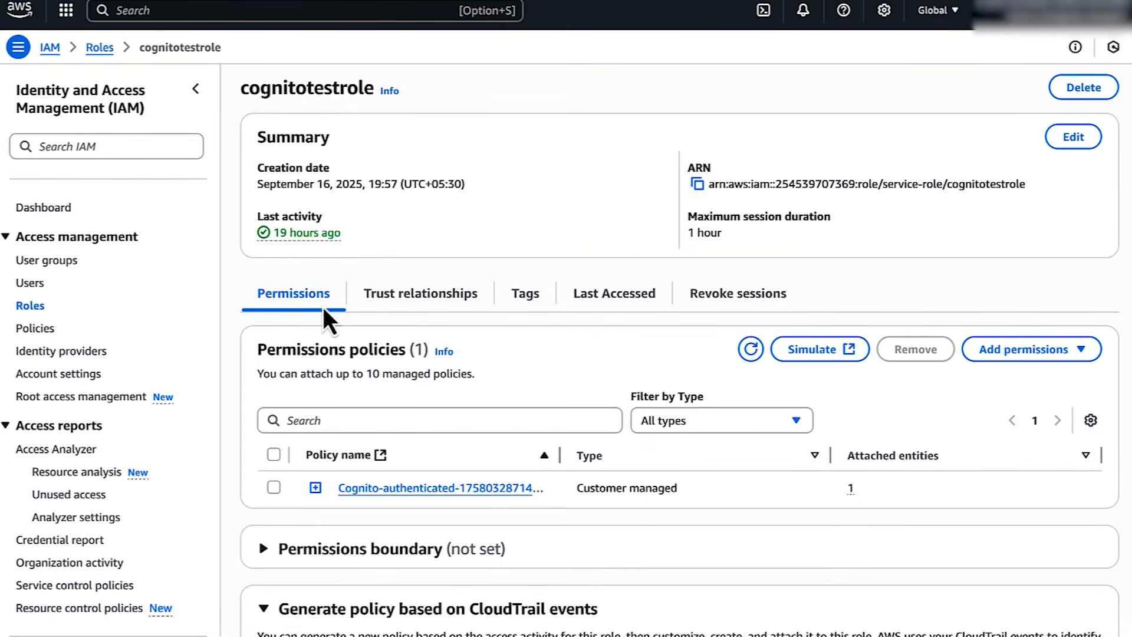
pyautogui.click(399, 301)
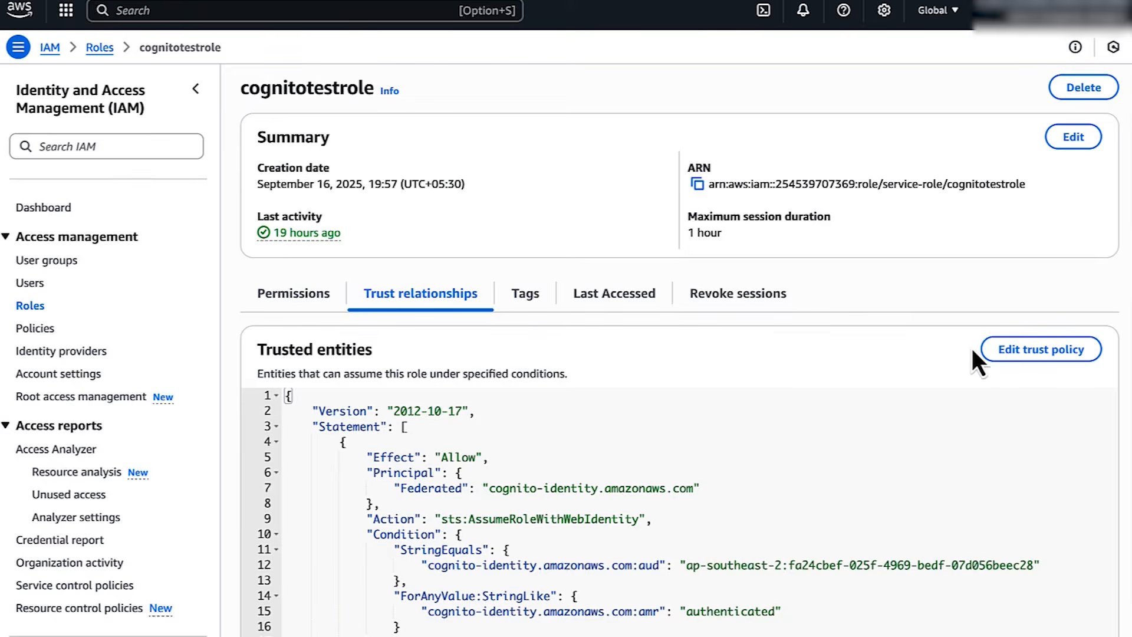
pyautogui.click(996, 350)
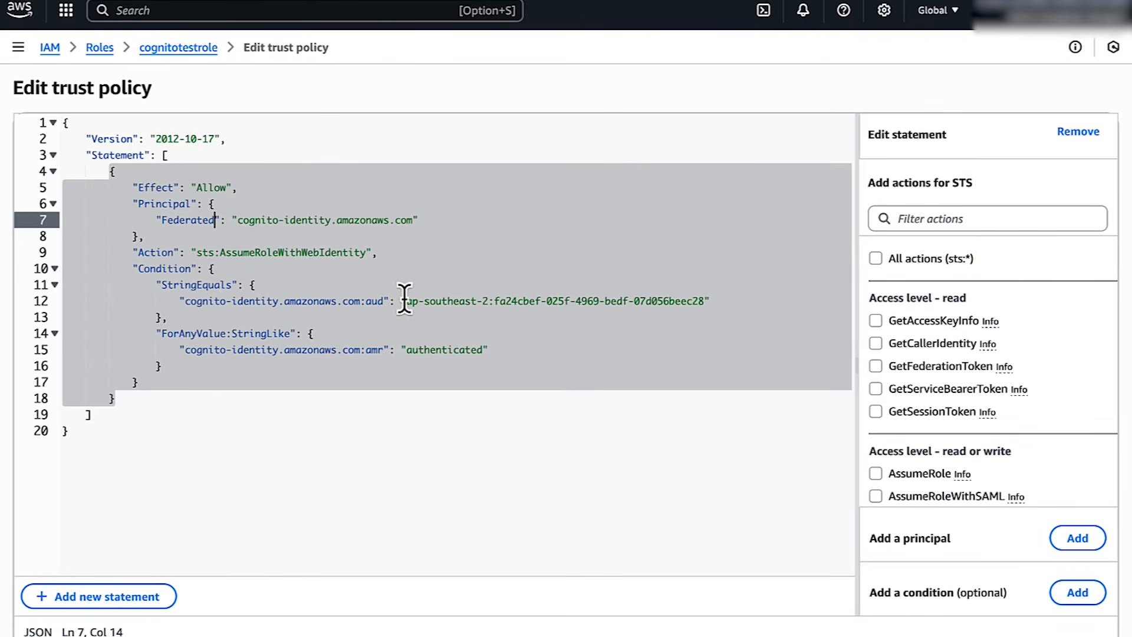
pyautogui.moveTo(405, 300); pyautogui.dragTo(713, 301)
pyautogui.scroll(-3, 758, 338)
pyautogui.click(1068, 608)
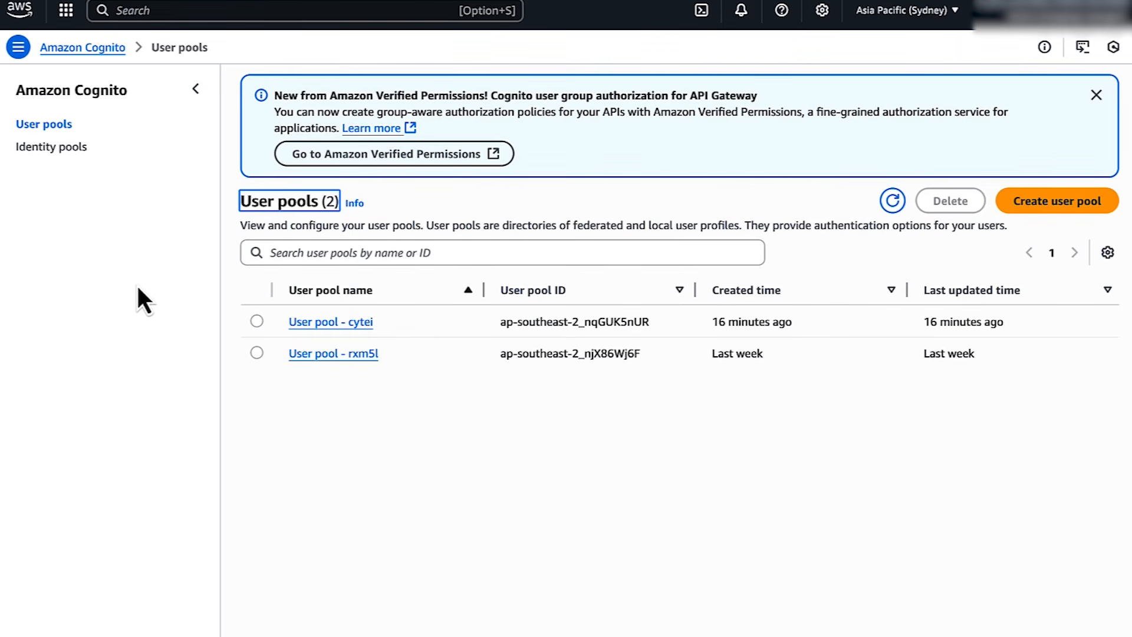
# Review the Demo-OpenSearch-Application app client's login pages in User pool - rxm5l
pyautogui.click(317, 354)
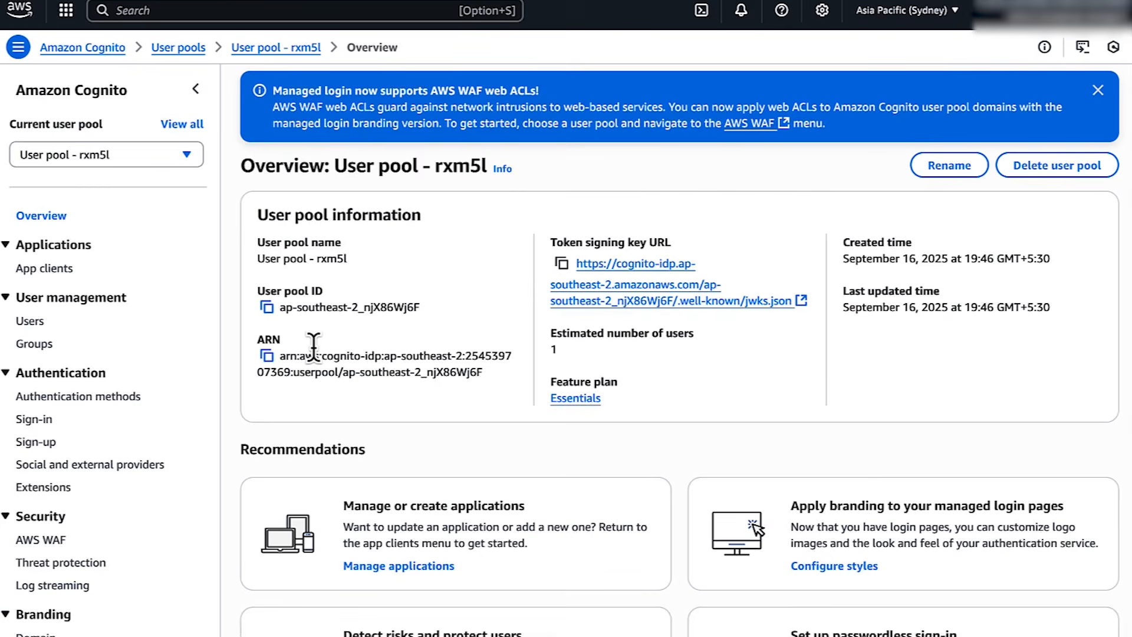
pyautogui.click(50, 269)
pyautogui.click(372, 331)
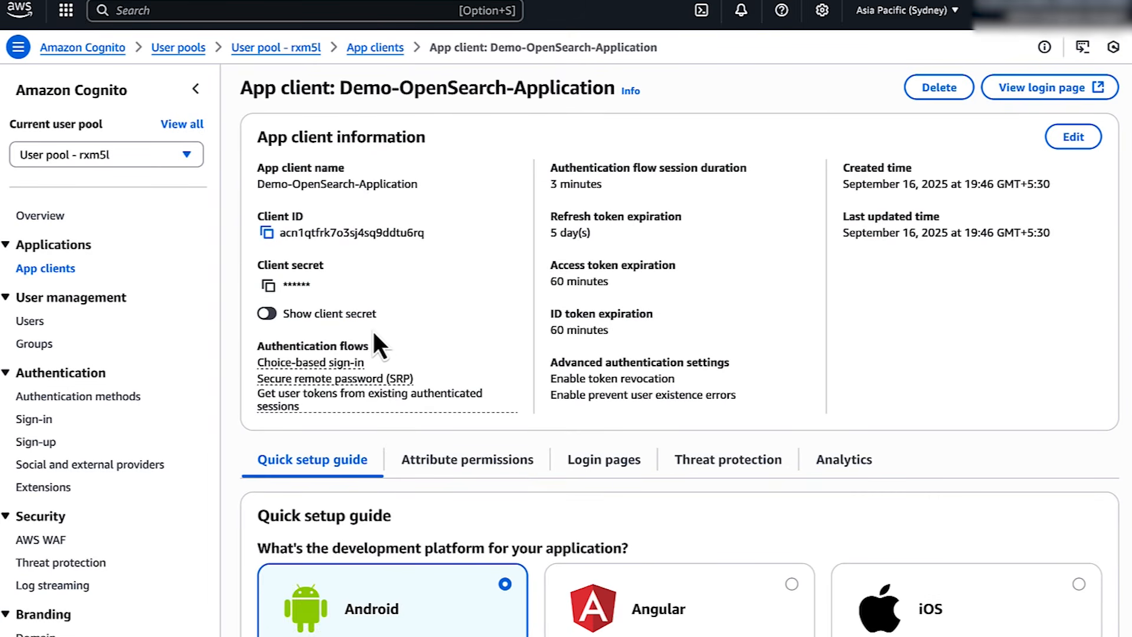
pyautogui.click(586, 464)
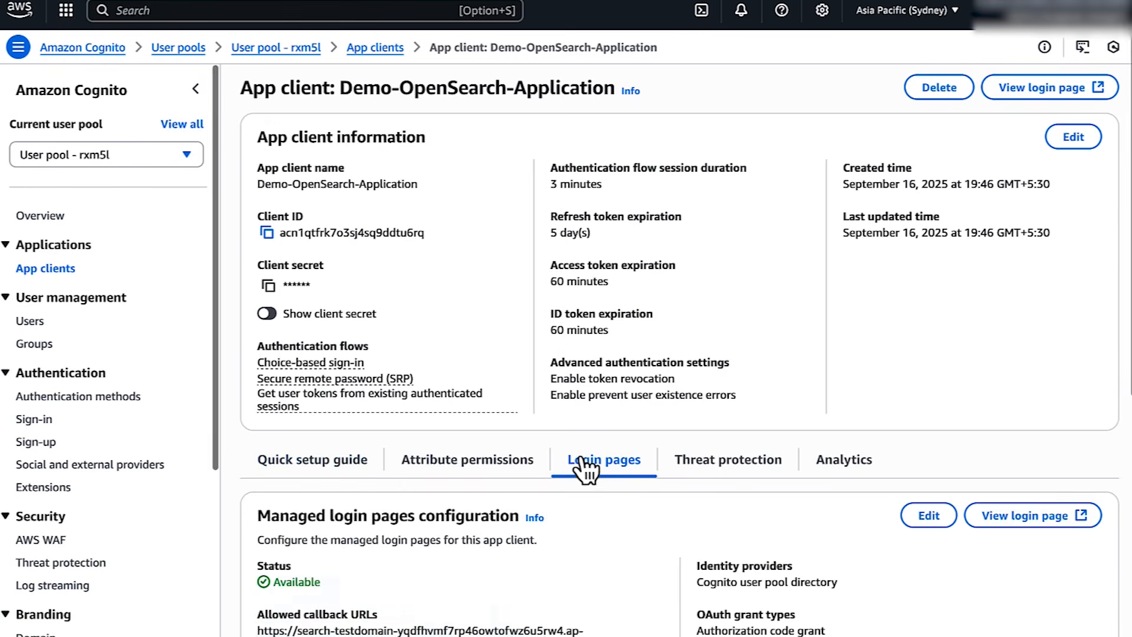
pyautogui.scroll(-3, 586, 468)
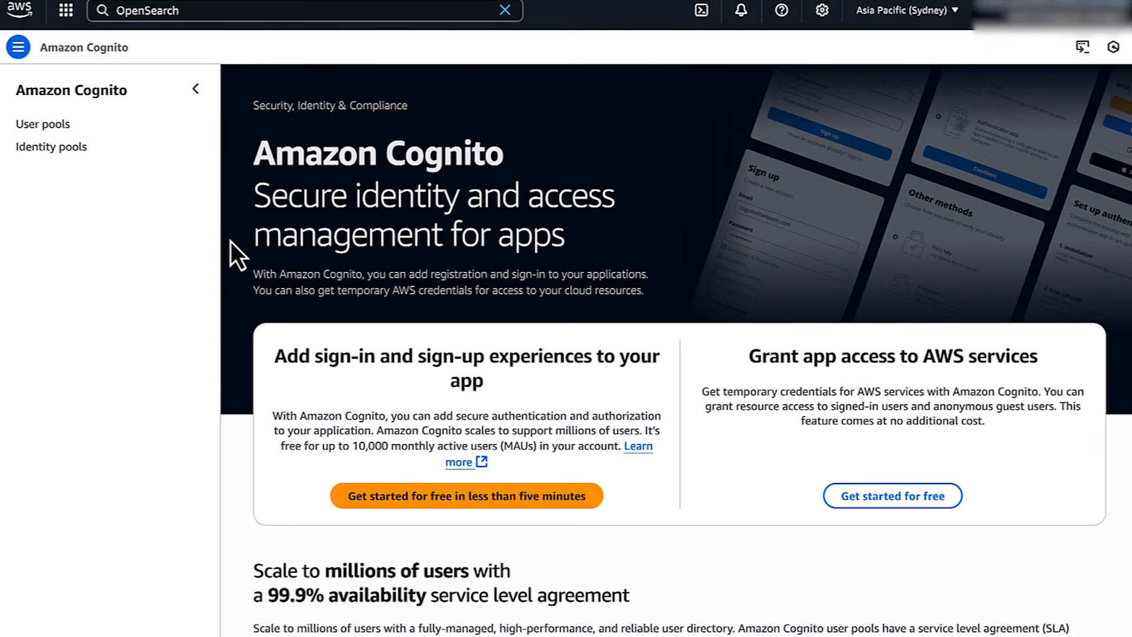
# Check testidentitypool's user access settings for its authenticated role
pyautogui.click(48, 148)
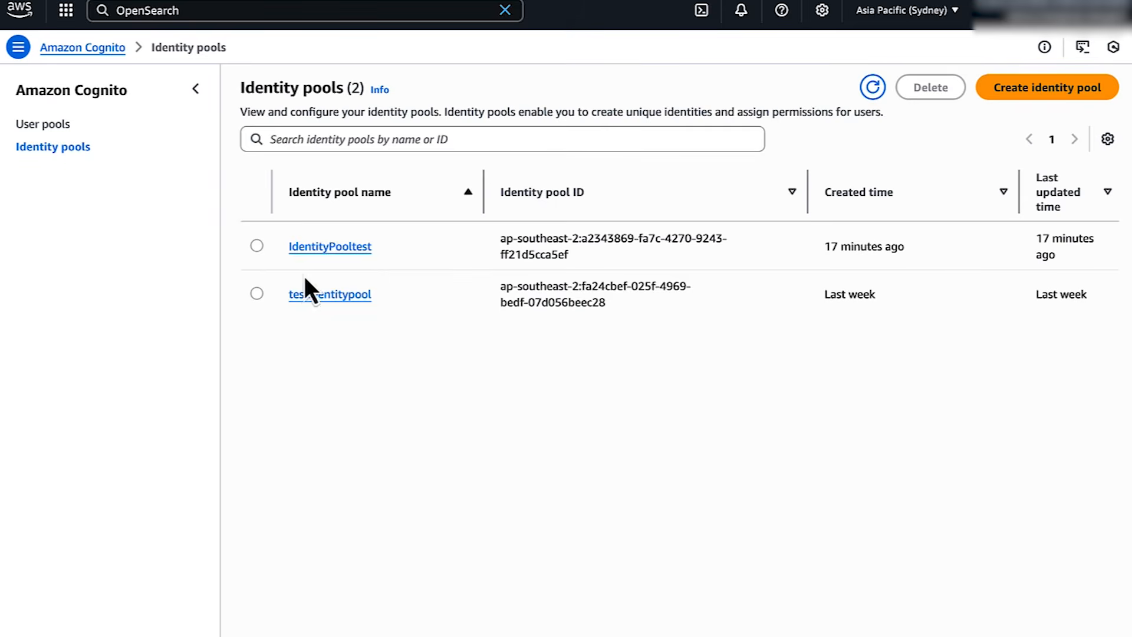
pyautogui.click(314, 297)
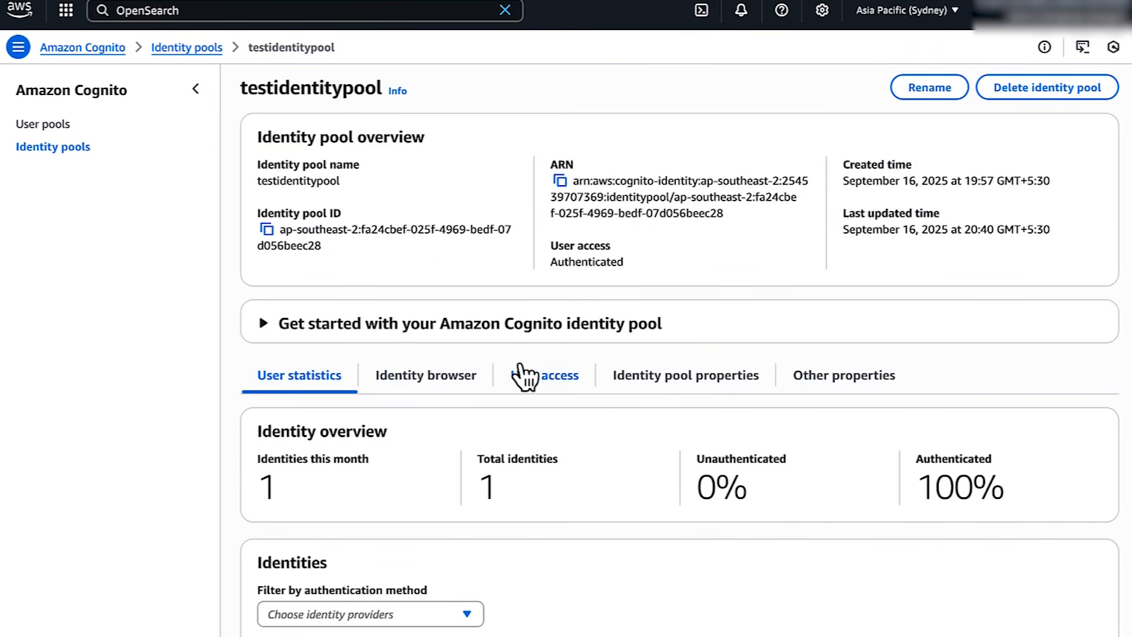
pyautogui.click(523, 374)
pyautogui.scroll(-2, 531, 501)
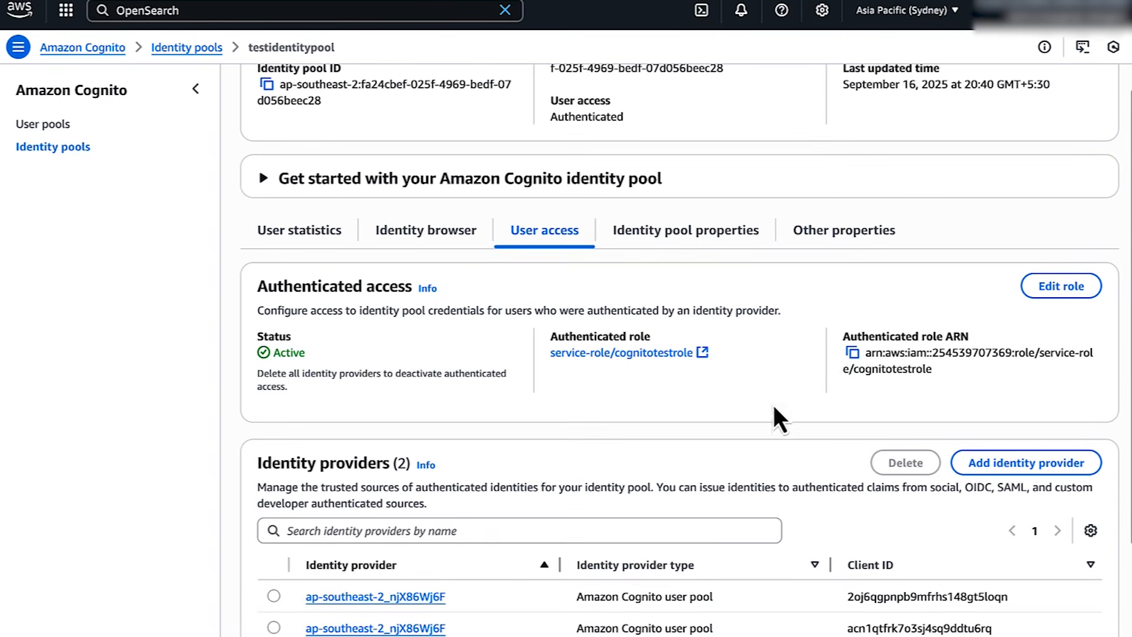